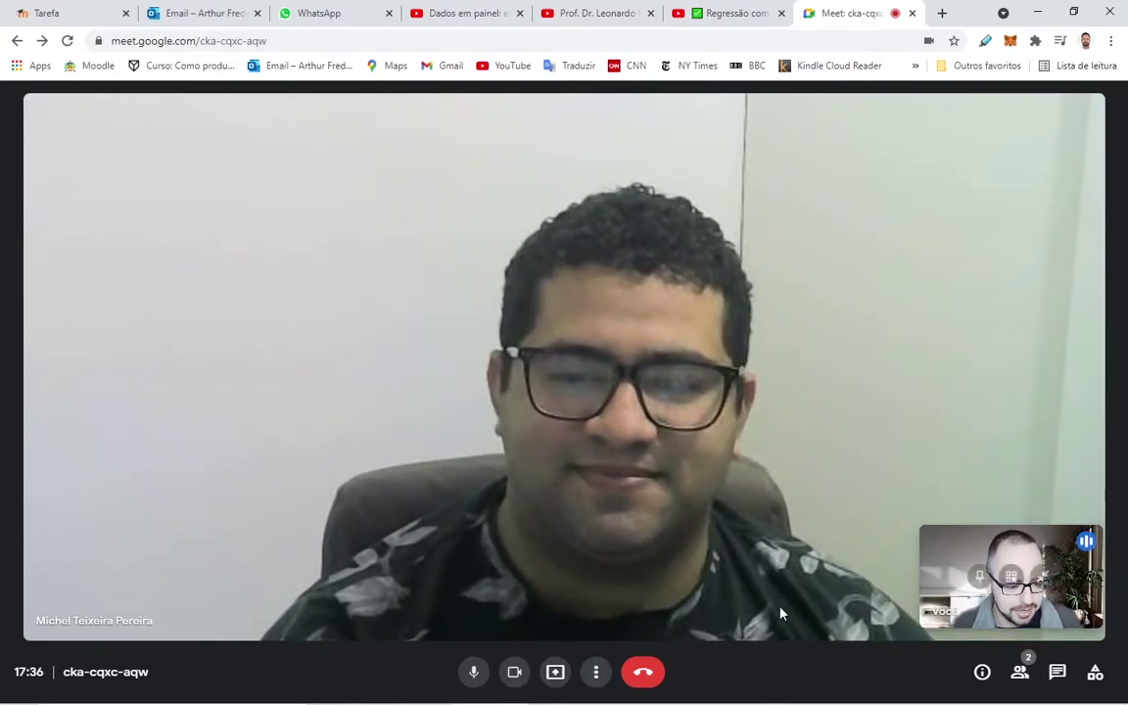
Start presenting the screen in the Google Meet call
{"action": "left_click", "coordinate": [554, 675]}
{"action": "left_click", "coordinate": [638, 565]}
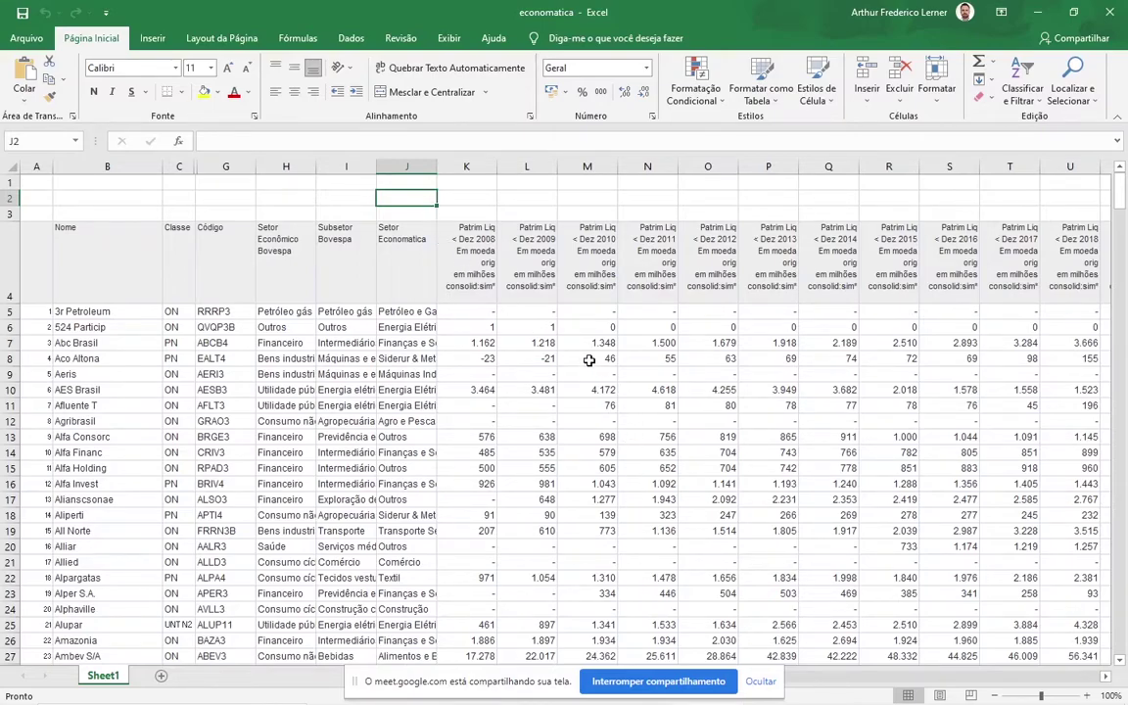
Switch to the economatica workbook and examine the company identification columns and the yearly Patrim Liq headers
{"action": "left_click", "coordinate": [522, 215]}
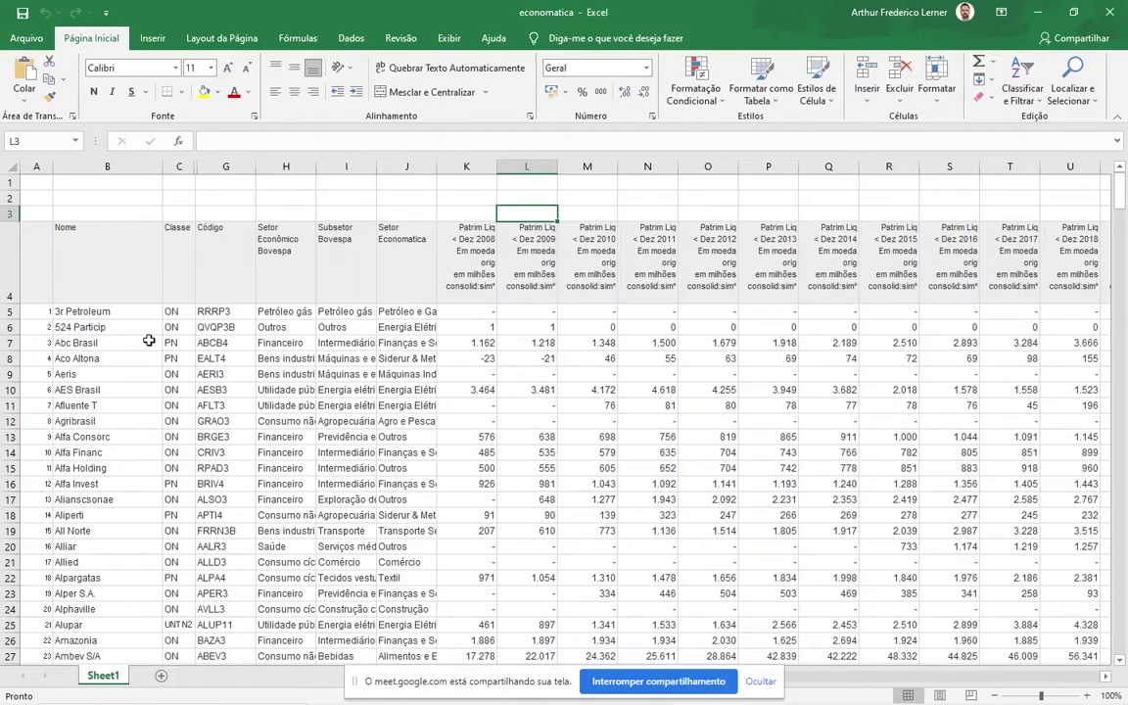
{"action": "left_click_drag", "start_coordinate": [43, 315], "coordinate": [278, 313]}
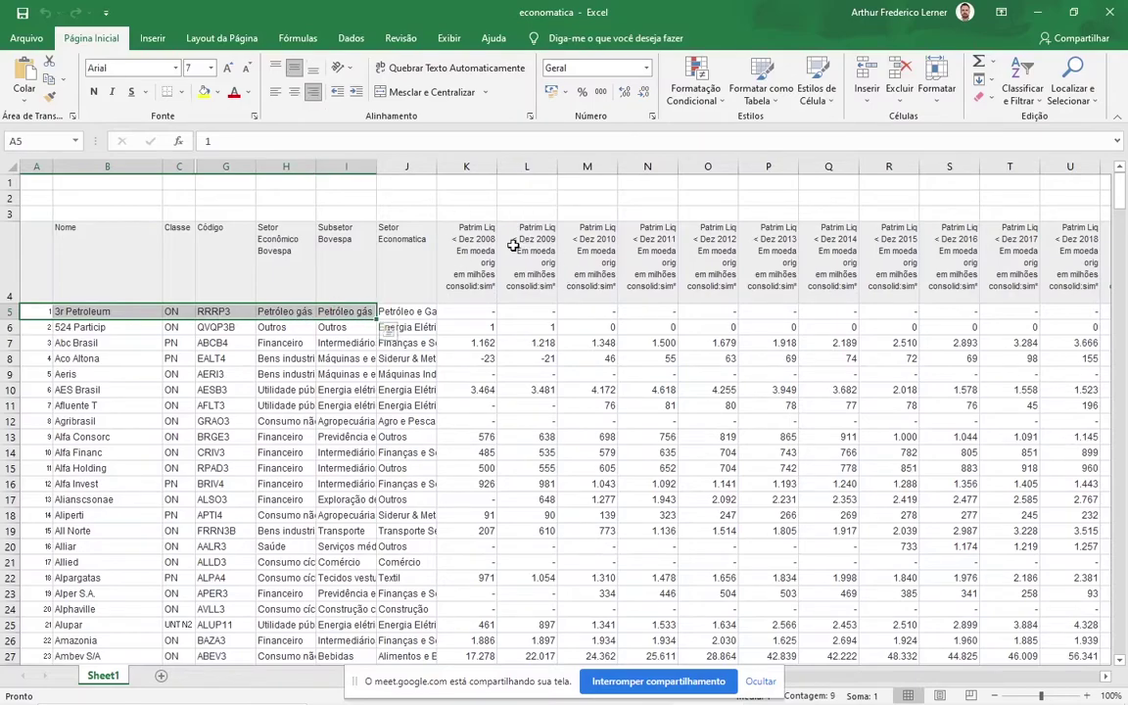
{"action": "left_click", "coordinate": [481, 234]}
{"action": "key", "text": "Right"}
{"action": "key", "text": "Right"}
{"action": "key", "text": "Right"}
{"action": "key", "text": "Right"}
{"action": "key", "text": "Right"}
{"action": "key", "text": "Right"}
{"action": "key", "text": "Right"}
{"action": "key", "text": "Right"}
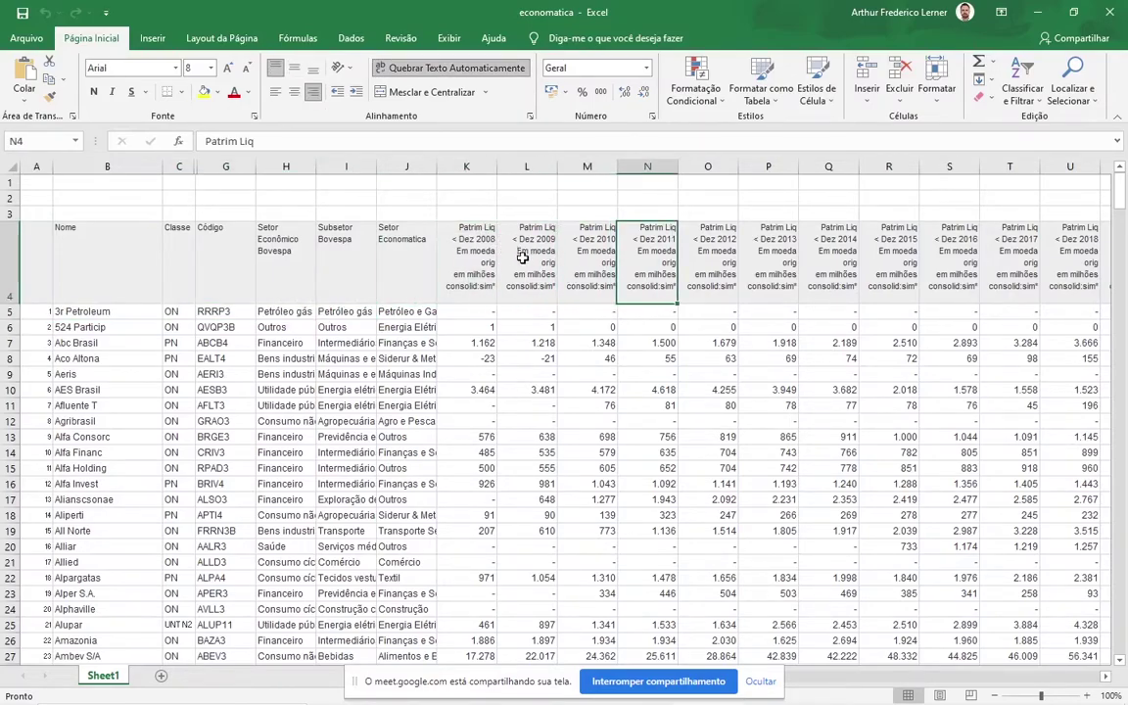
{"action": "key", "text": "Right"}
{"action": "key", "text": "Right"}
{"action": "key", "text": "Right"}
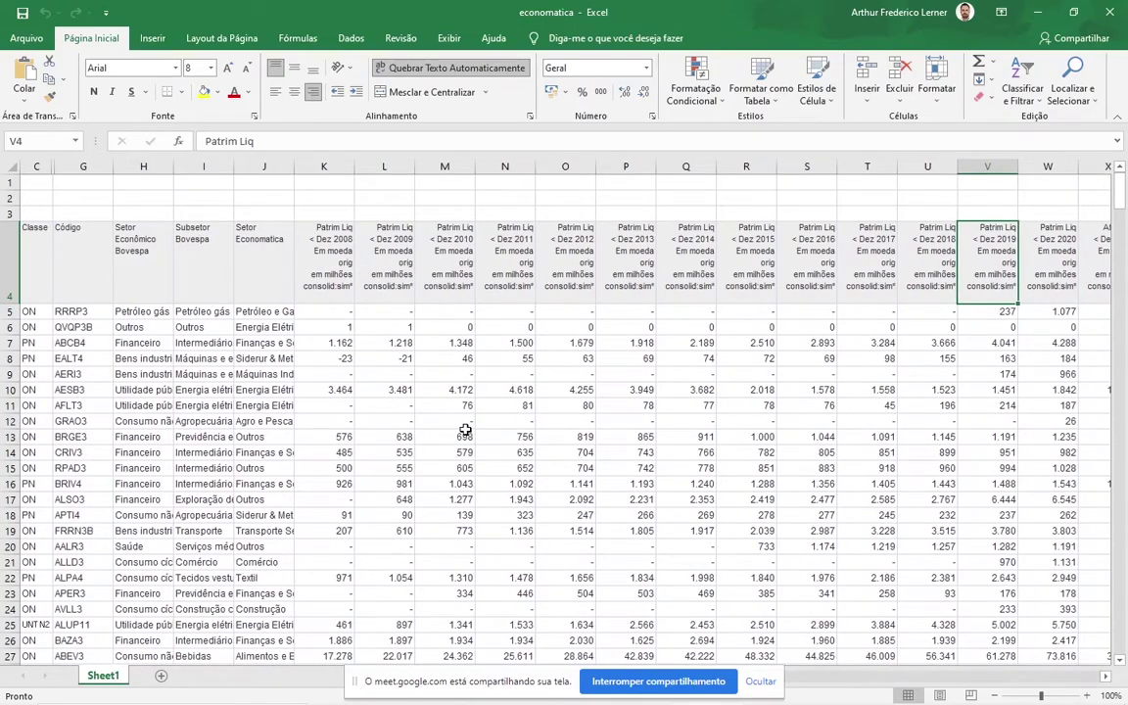
Go through the Patrim Liq headers from Dez 2008 to Dez 2020 and on to the first Ativo Tot columns
{"action": "left_click", "coordinate": [326, 254]}
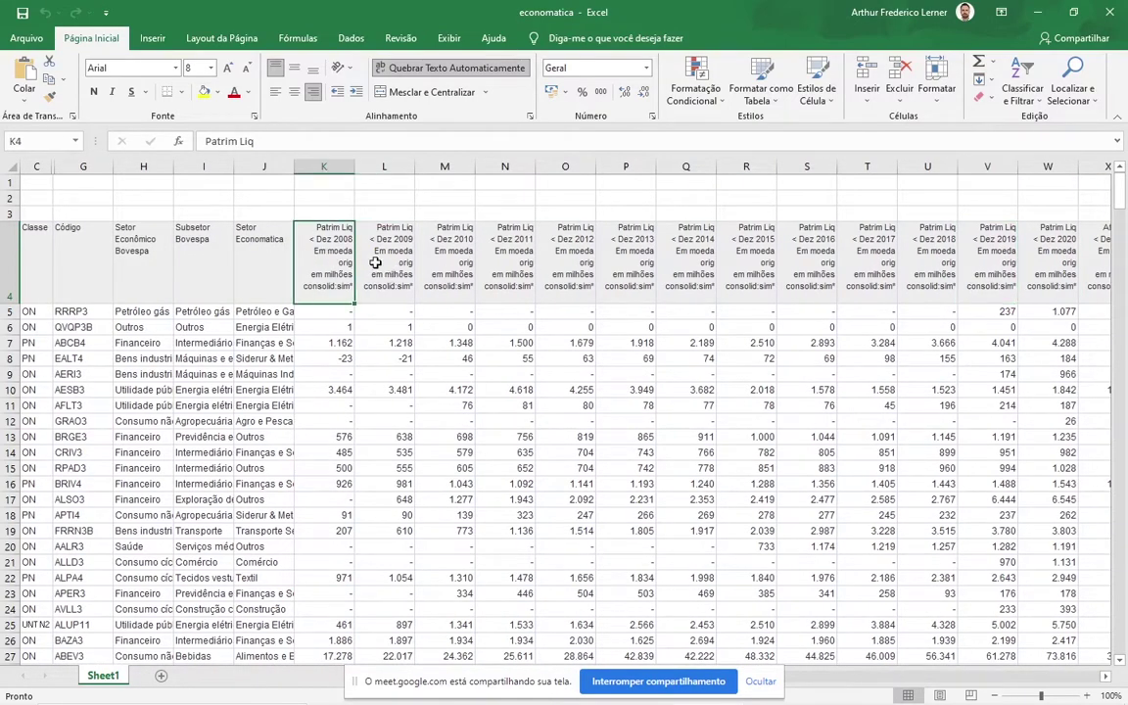
{"action": "key", "text": "Right"}
{"action": "key", "text": "Right"}
{"action": "key", "text": "Right"}
{"action": "key", "text": "Right"}
{"action": "key", "text": "Right"}
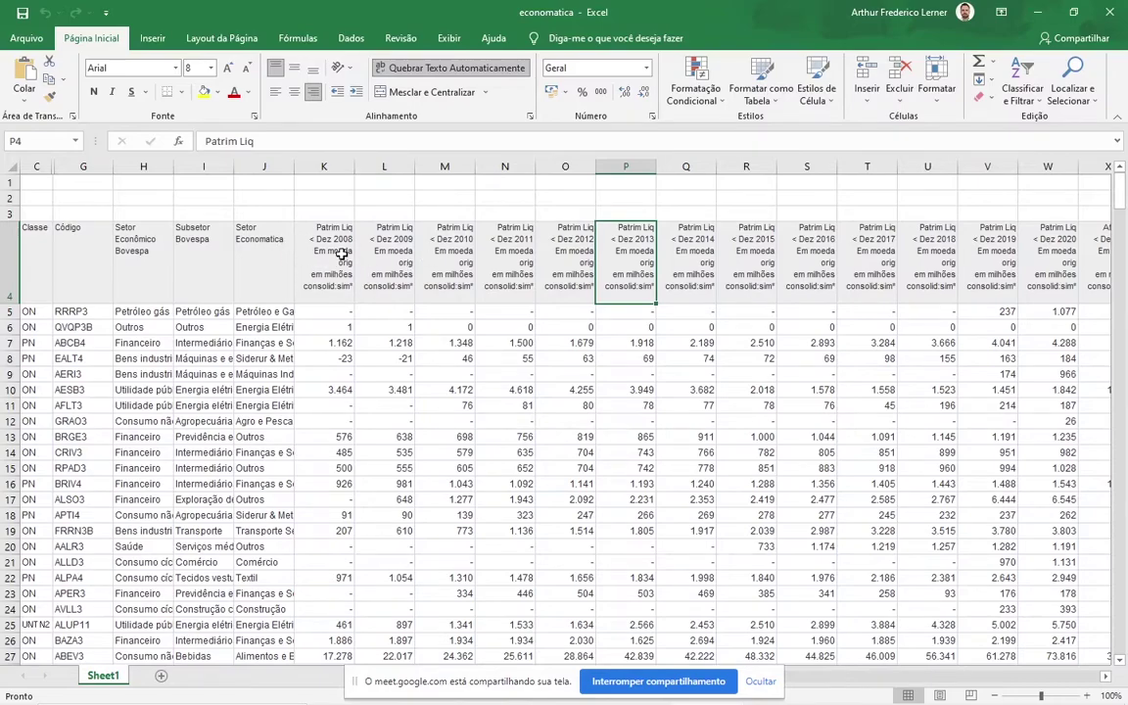
{"action": "key", "text": "Right"}
{"action": "key", "text": "Right"}
{"action": "key", "text": "Right"}
{"action": "key", "text": "Right"}
{"action": "key", "text": "Right"}
{"action": "key", "text": "Right"}
{"action": "key", "text": "Right"}
{"action": "key", "text": "Right"}
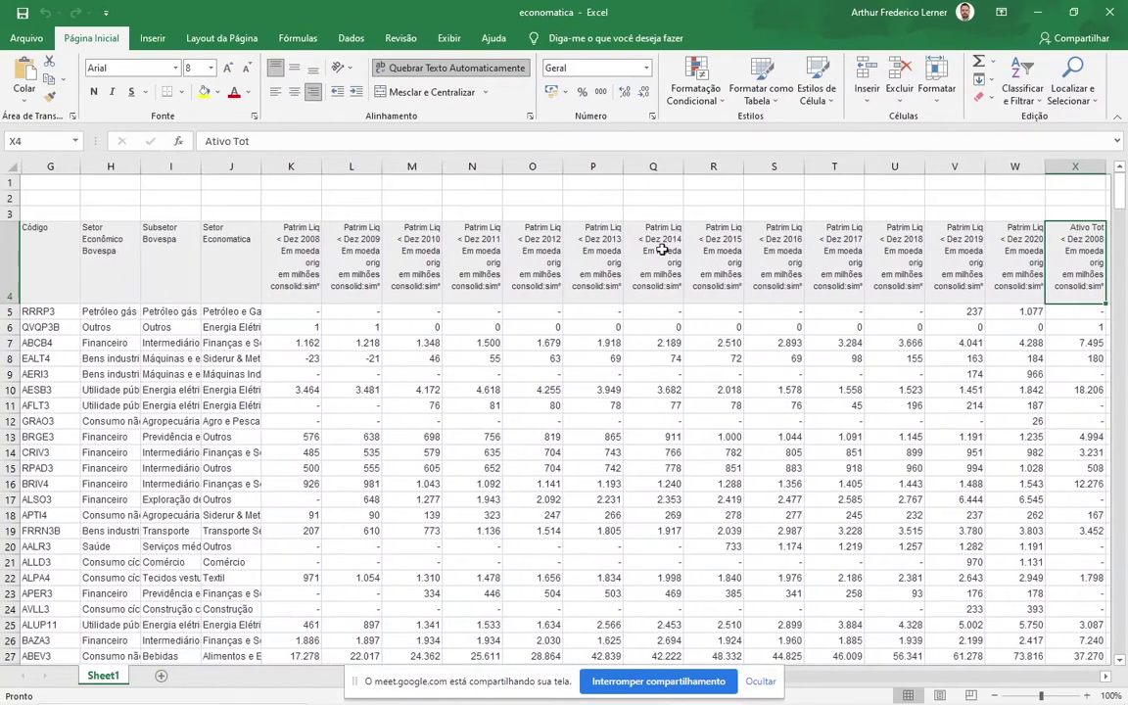
{"action": "scroll", "coordinate": [859, 254], "scroll_direction": "right", "scroll_amount": 2}
{"action": "left_click", "coordinate": [898, 262]}
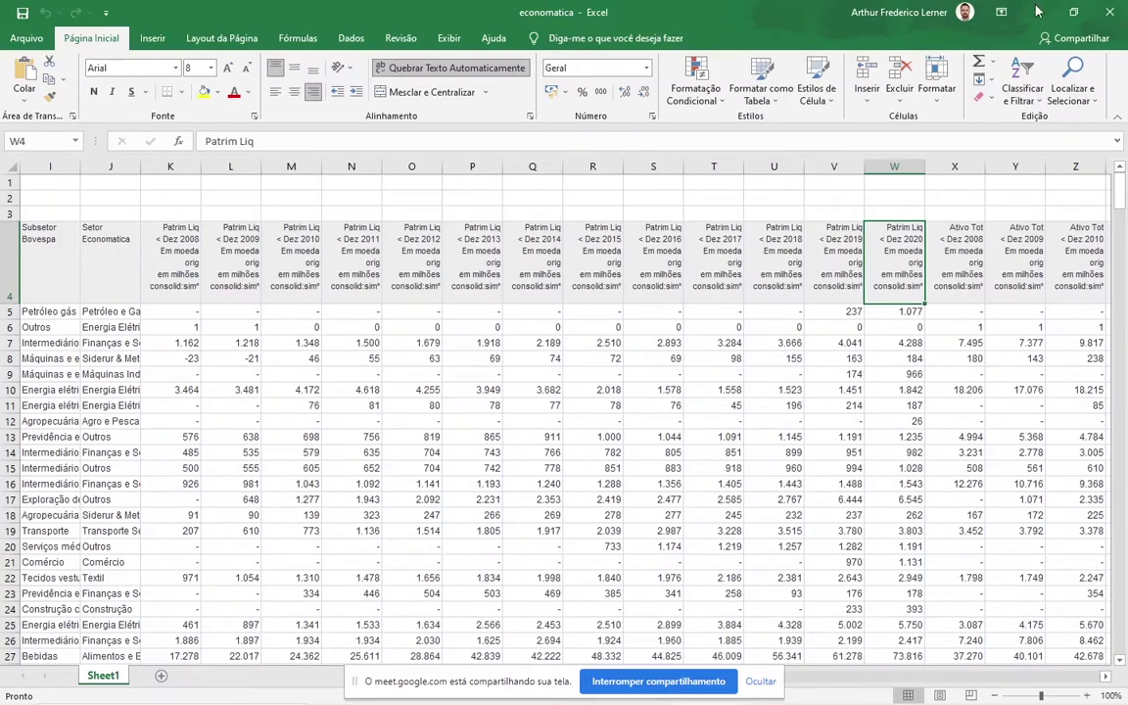
Close the economatica workbook and switch to the Amostra Final workbook
{"action": "left_click", "coordinate": [1109, 11]}
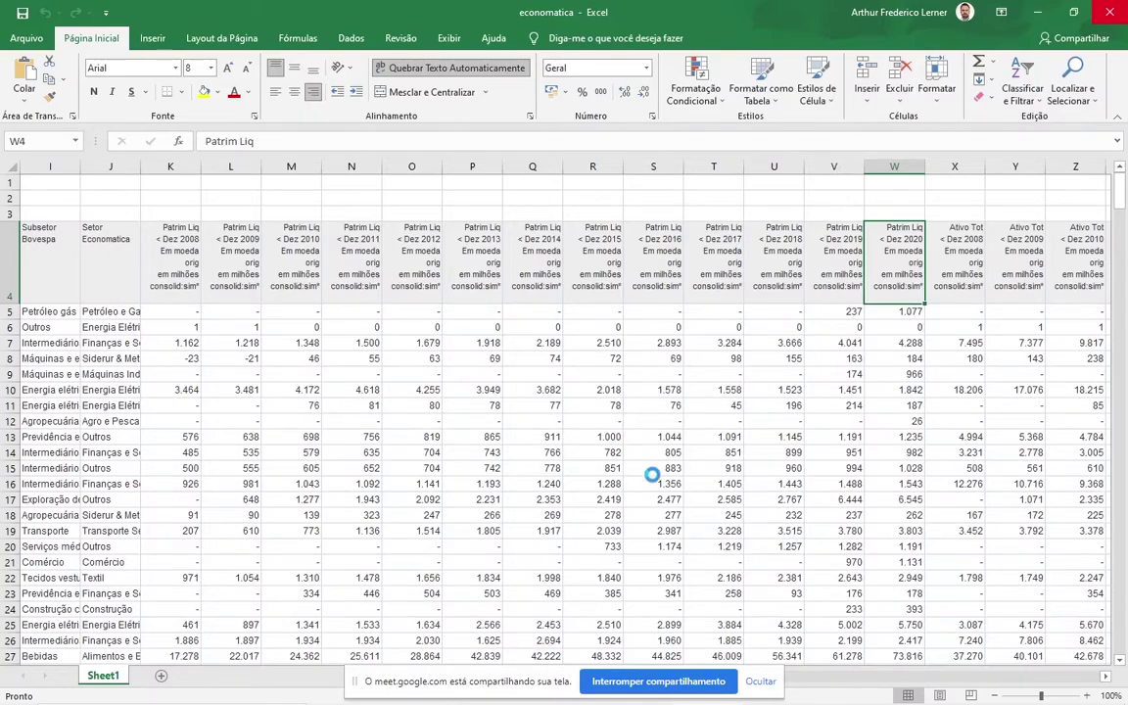
{"action": "key", "text": "alt+Tab"}
{"action": "left_click", "coordinate": [724, 406]}
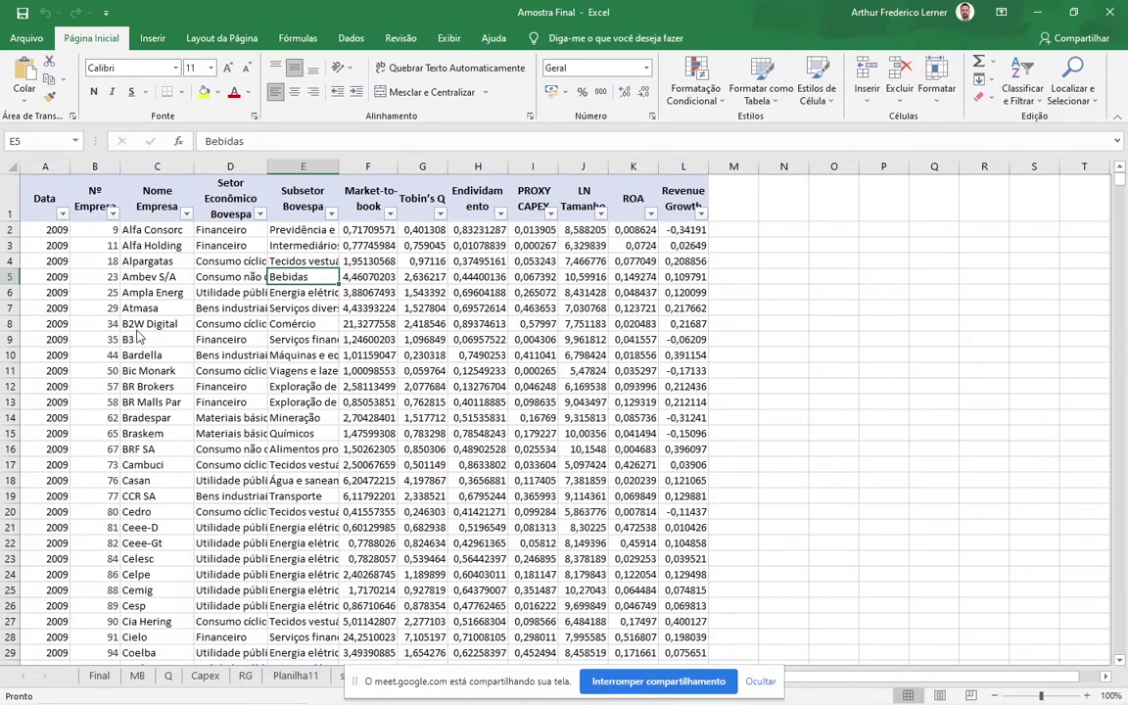
Examine the Data, Nº Empresa and Nome Empresa columns that identify the year and company of each row
{"action": "left_click", "coordinate": [53, 232]}
{"action": "left_click", "coordinate": [108, 229]}
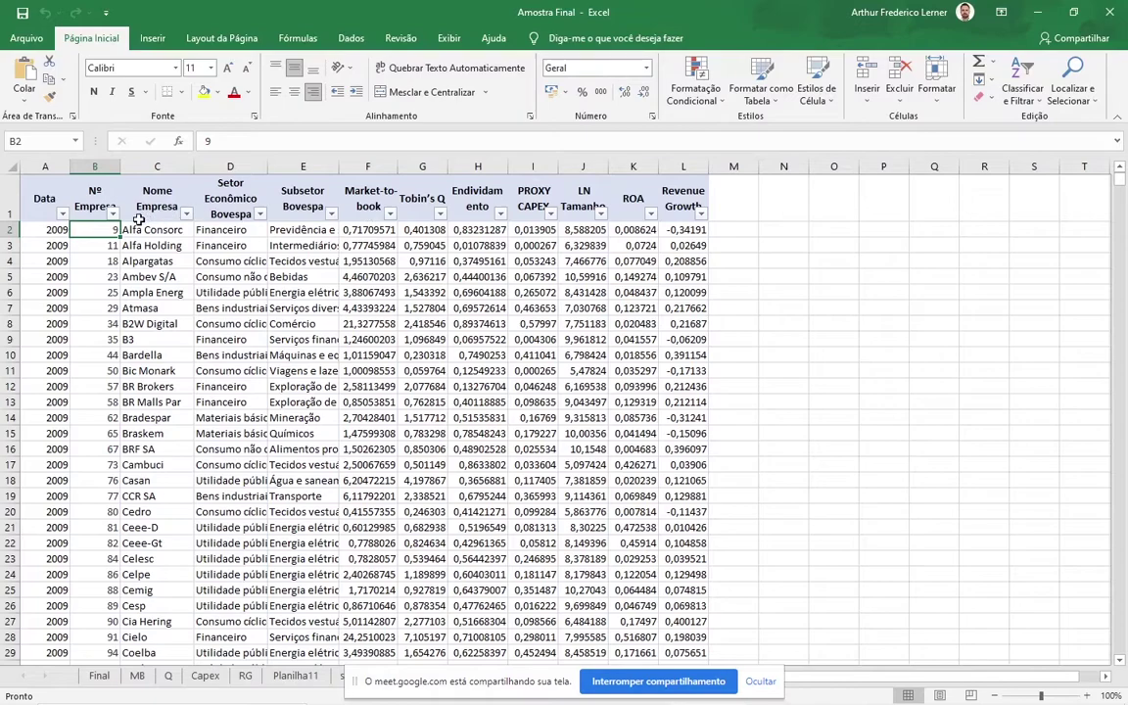
{"action": "key", "text": "Right"}
{"action": "key", "text": "Left"}
{"action": "key", "text": "Right"}
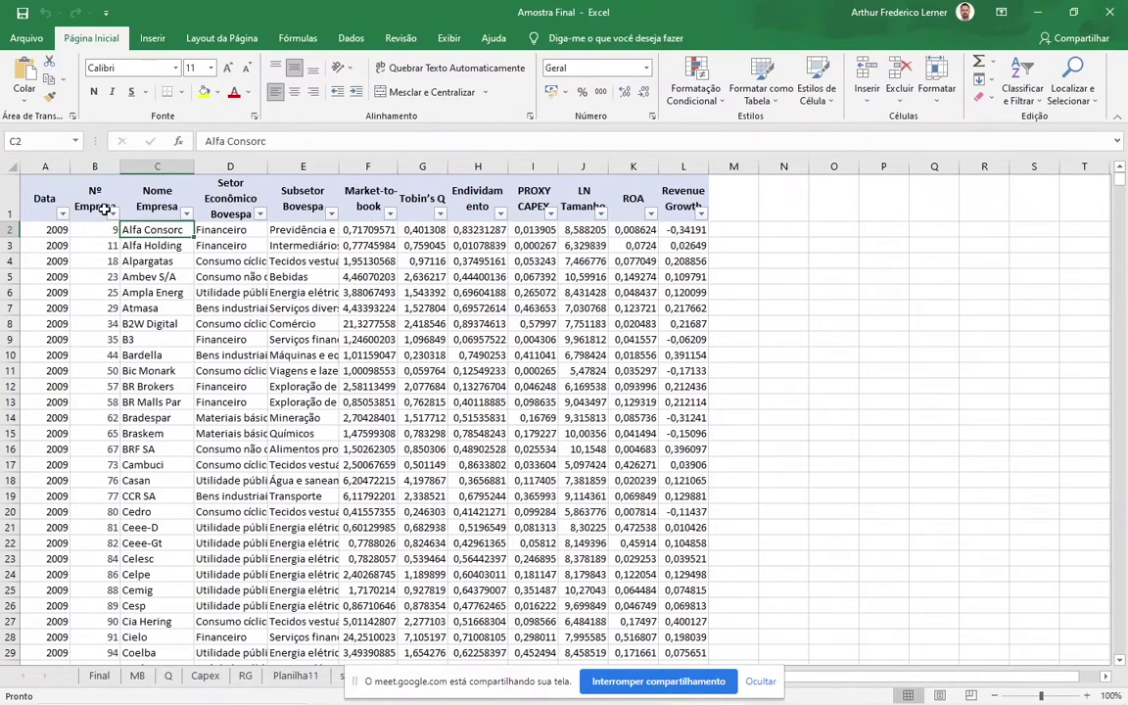
{"action": "left_click", "coordinate": [104, 210]}
{"action": "left_click", "coordinate": [143, 196]}
{"action": "key", "text": "Down"}
Examine the Market-to-book and Tobin's Q headers and the explanatory variable headers from Endividamento to Revenue Growth
{"action": "left_click_drag", "start_coordinate": [365, 203], "coordinate": [421, 202]}
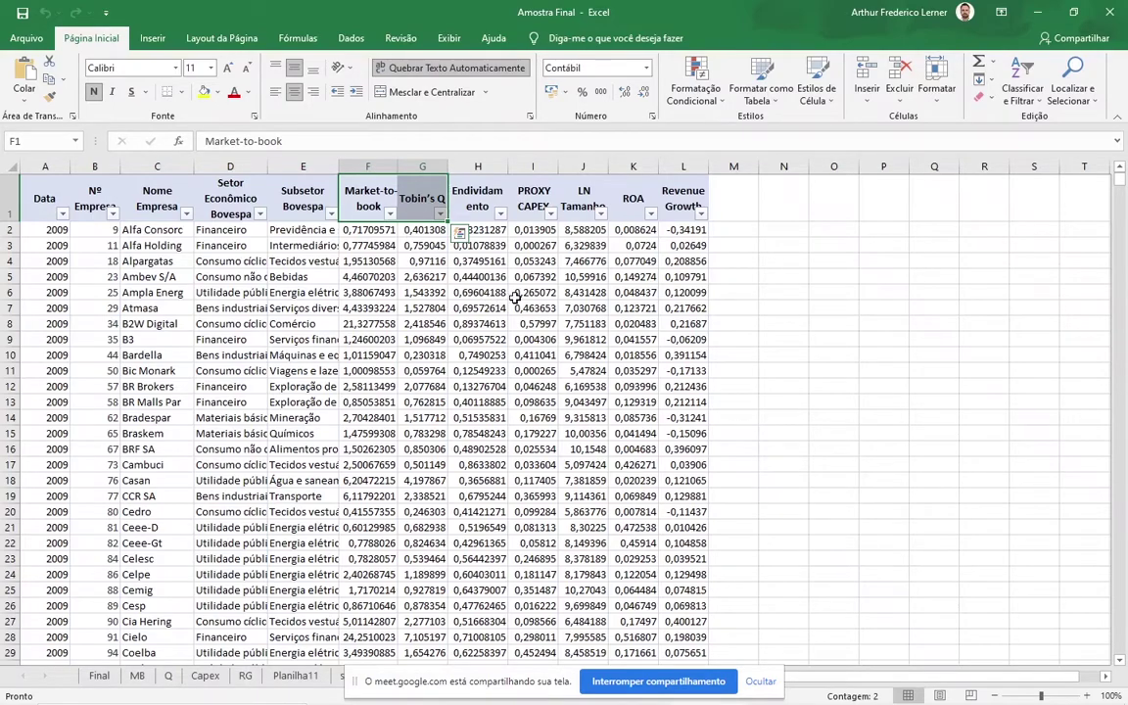
{"action": "key", "text": "Right"}
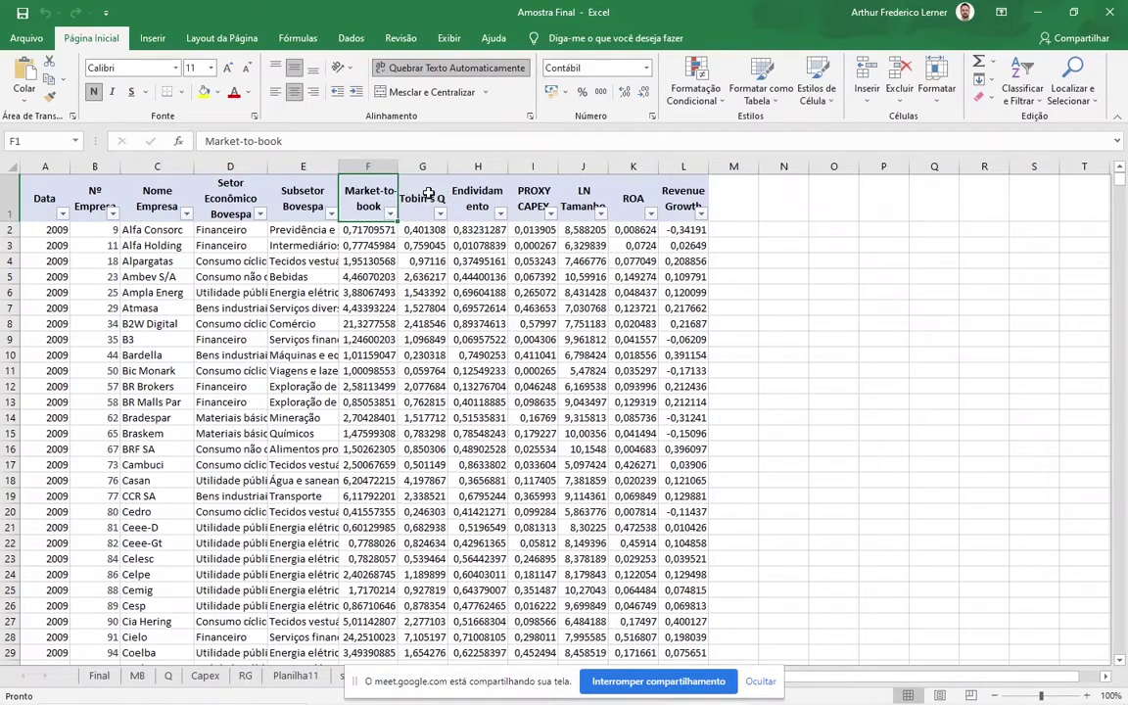
{"action": "left_click", "coordinate": [373, 197]}
{"action": "left_click_drag", "start_coordinate": [477, 196], "coordinate": [681, 204]}
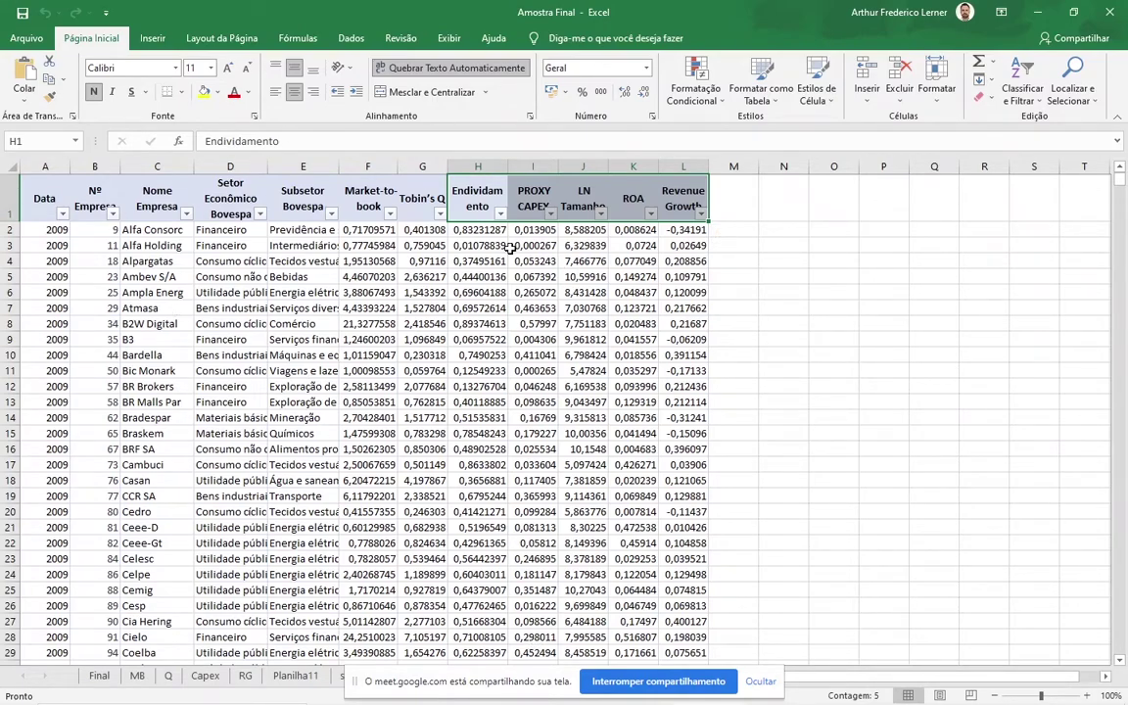
{"action": "left_click", "coordinate": [667, 242]}
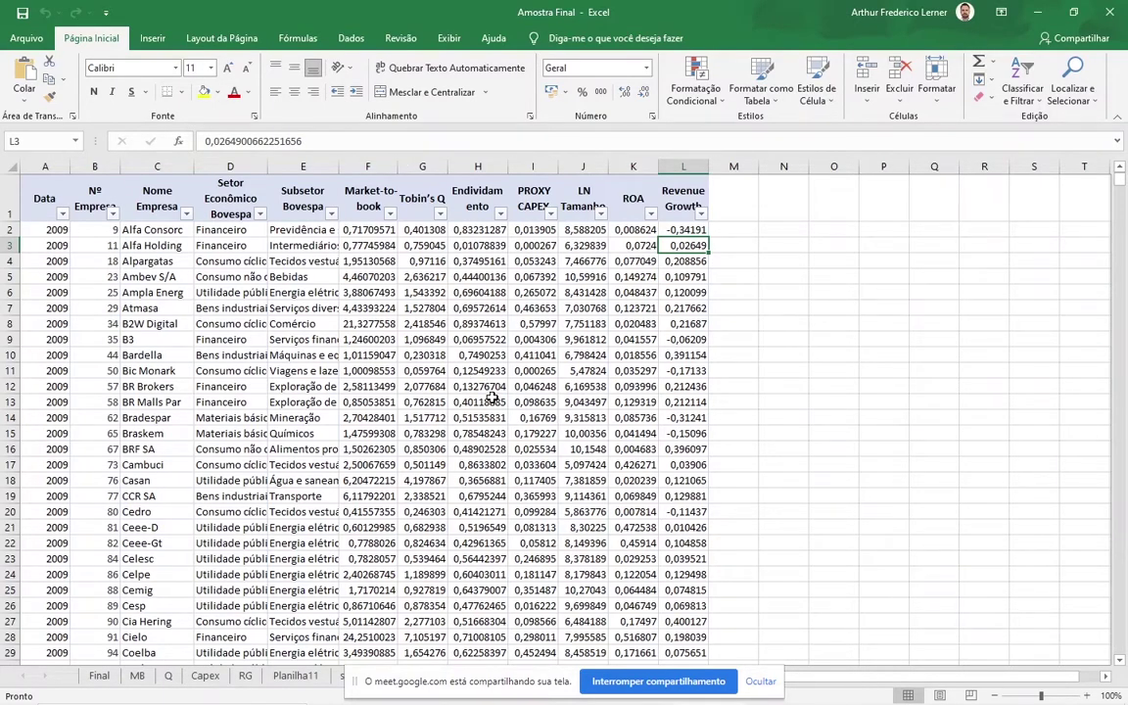
{"action": "scroll", "coordinate": [493, 396], "scroll_direction": "down", "scroll_amount": 2}
{"action": "scroll", "coordinate": [322, 499], "scroll_direction": "up", "scroll_amount": 2}
{"action": "key", "text": "alt+Tab"}
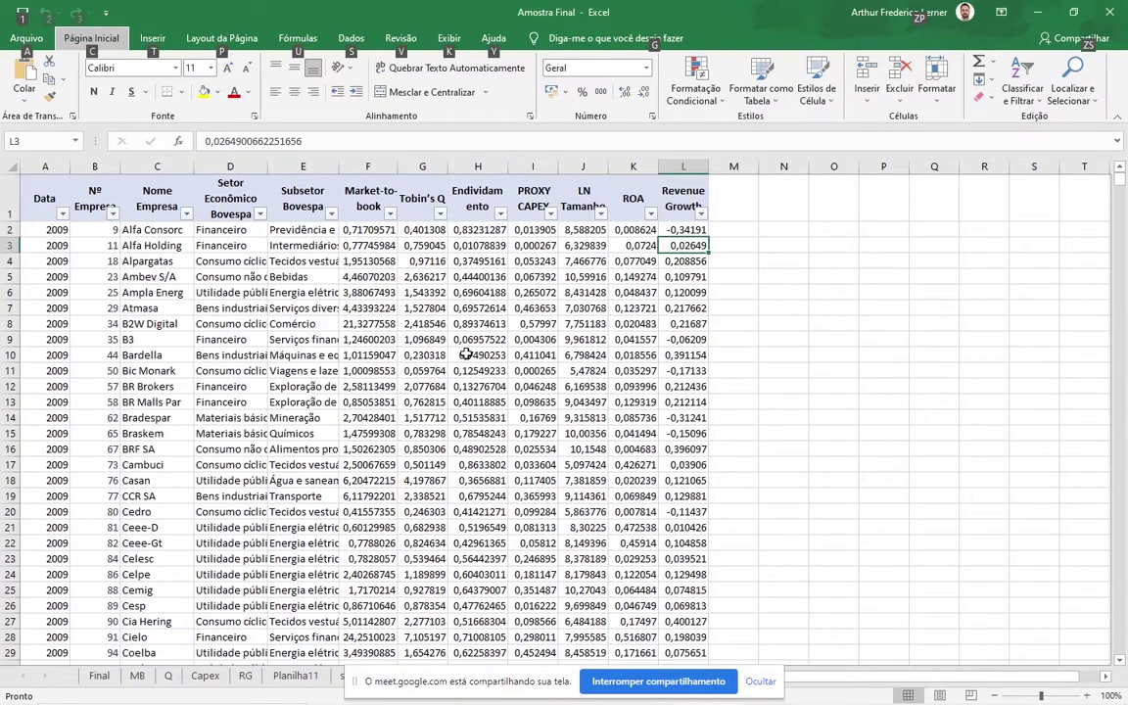
{"action": "left_click", "coordinate": [468, 355]}
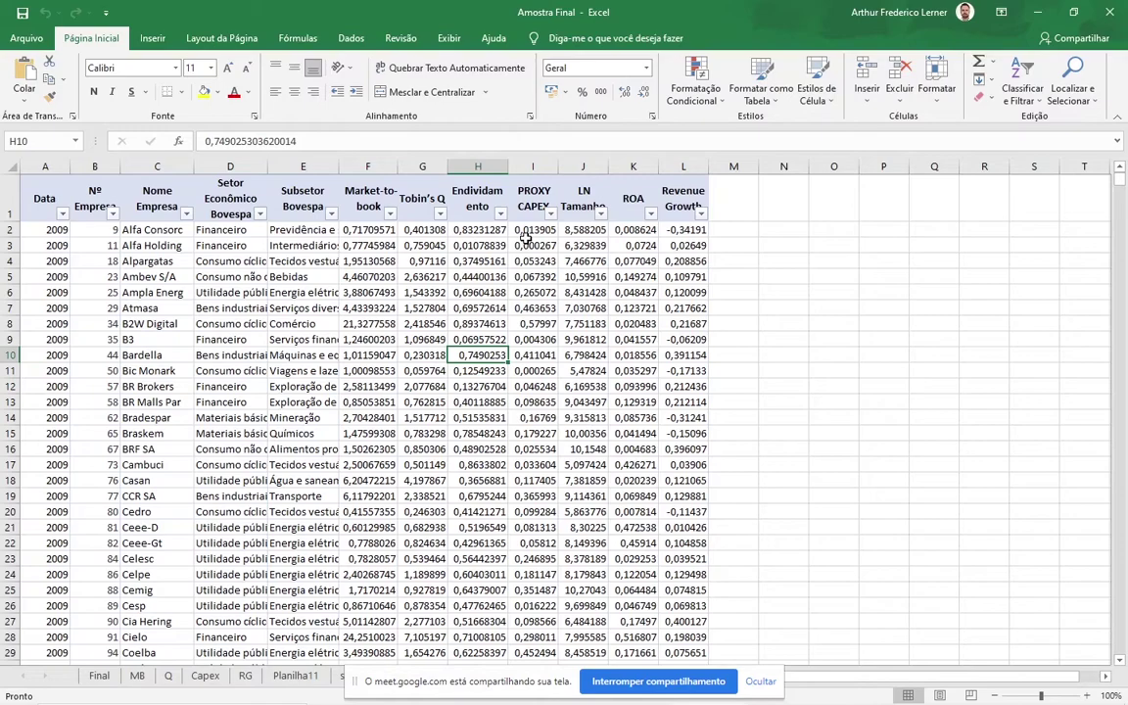
{"action": "left_click", "coordinate": [601, 213]}
{"action": "scroll", "coordinate": [590, 411], "scroll_direction": "down", "scroll_amount": 3}
{"action": "scroll", "coordinate": [589, 411], "scroll_direction": "up", "scroll_amount": 3}
{"action": "left_click", "coordinate": [574, 530]}
Minimize the open Excel and OBS windows and launch gretl from the desktop
{"action": "left_click", "coordinate": [1040, 12]}
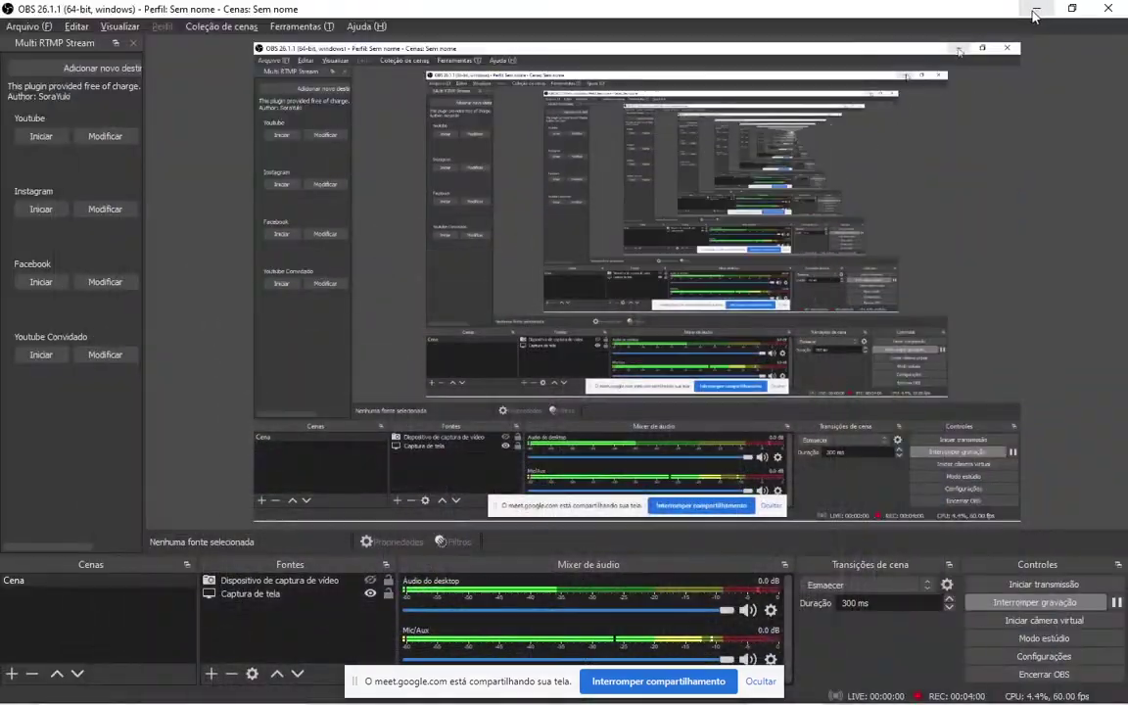
{"action": "left_click", "coordinate": [1039, 8]}
{"action": "left_click", "coordinate": [1037, 8]}
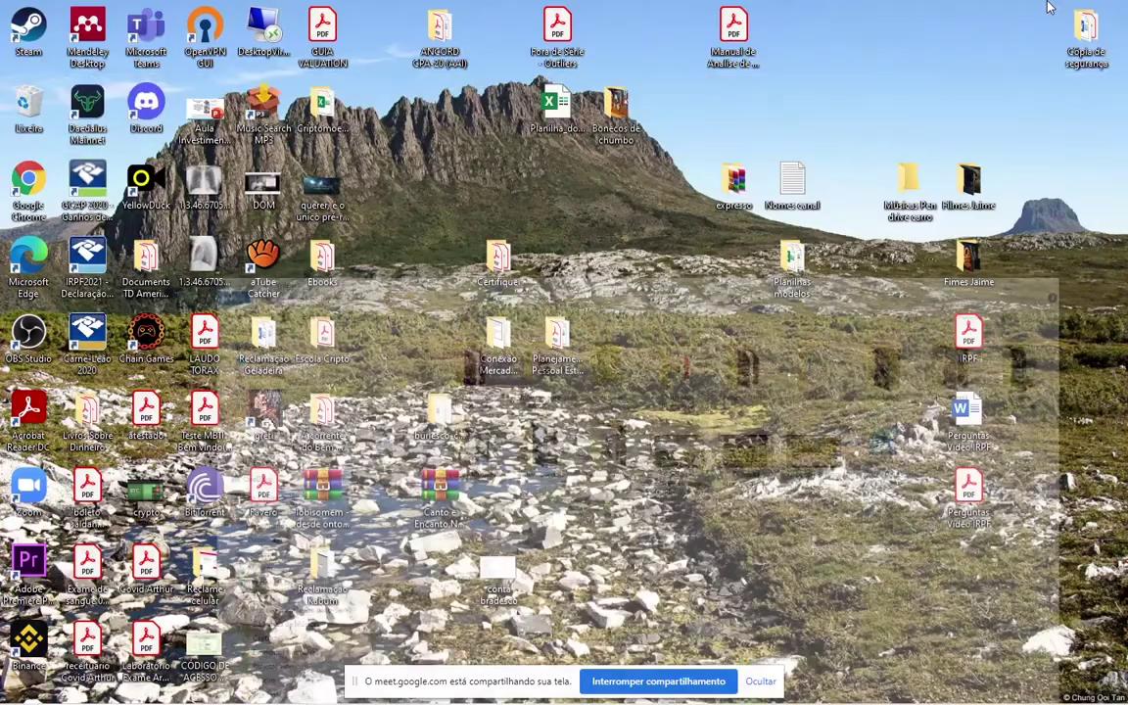
{"action": "double_click", "coordinate": [265, 411]}
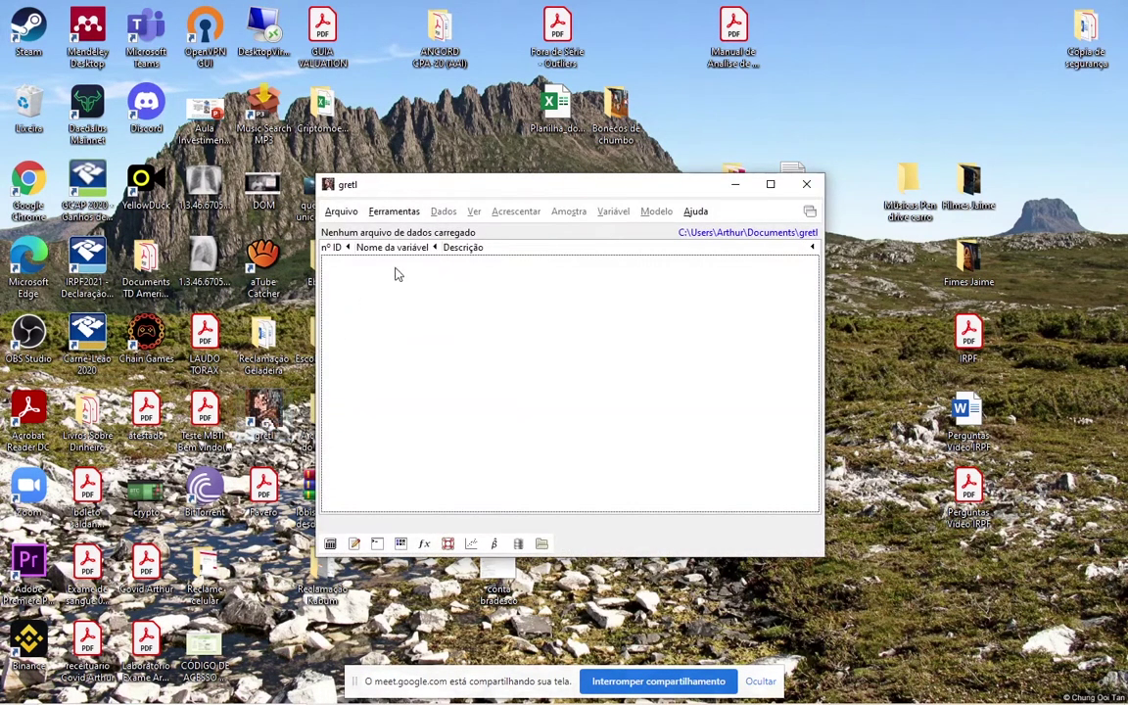
Open the recent data file Amostra Final.xlsx in gretl, importing the sheet Final Final from column 1, row 1
{"action": "left_click", "coordinate": [343, 212]}
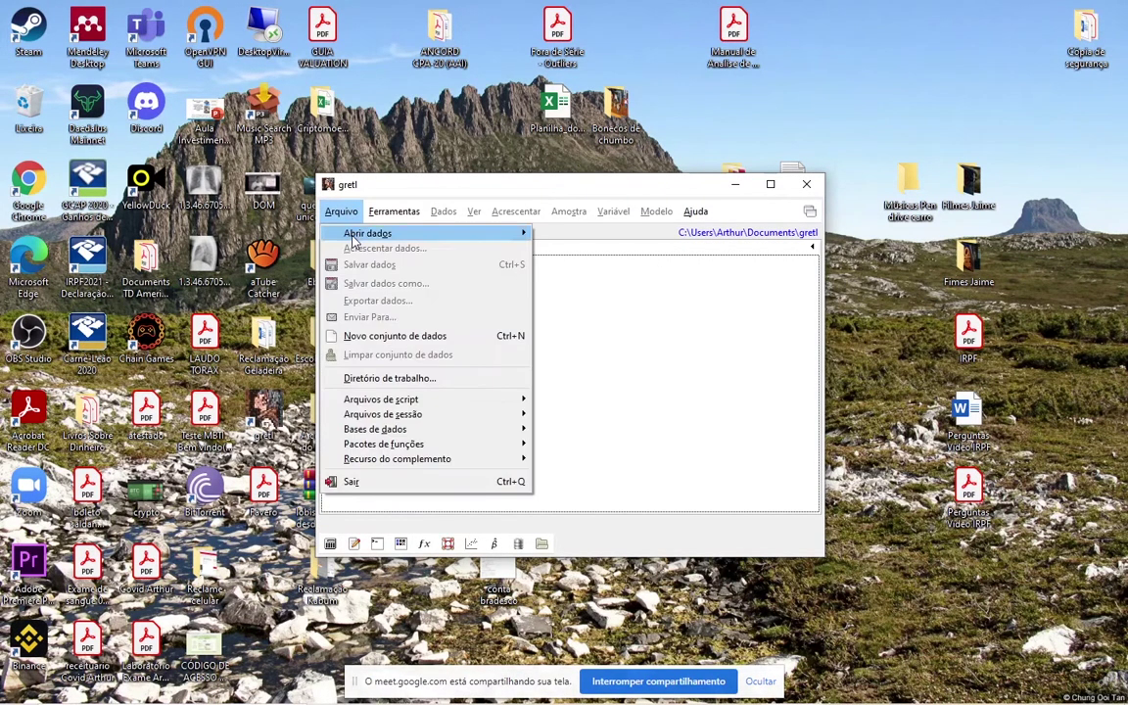
{"action": "mouse_move", "coordinate": [506, 234]}
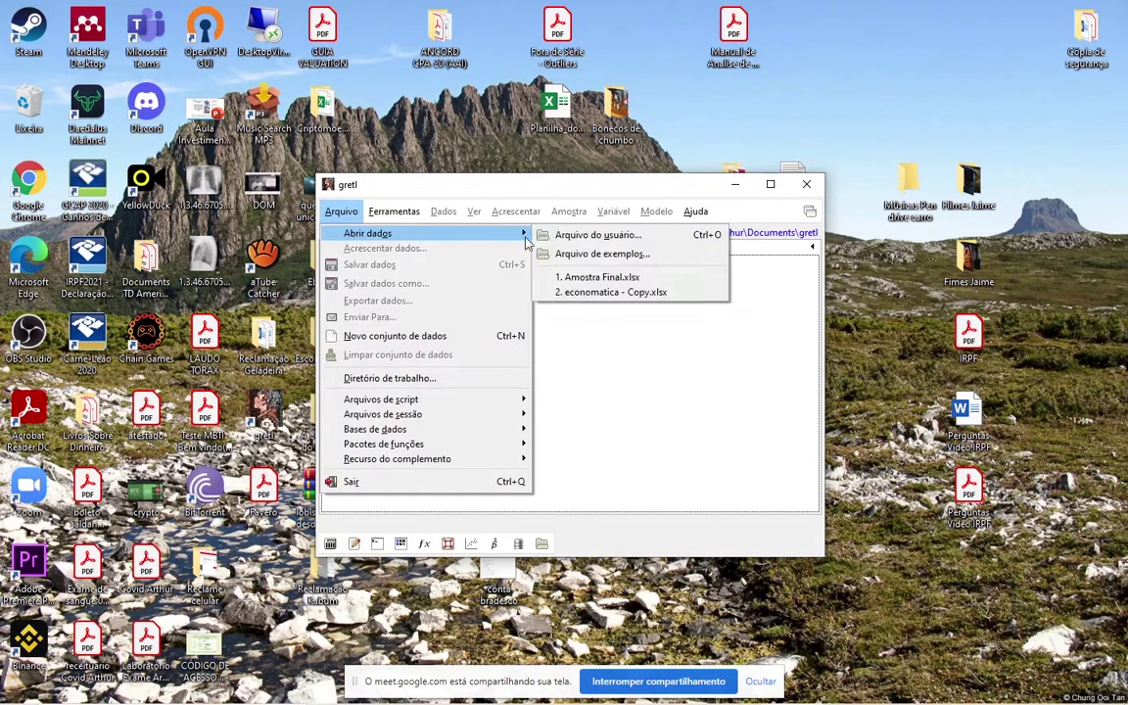
{"action": "left_click", "coordinate": [600, 280]}
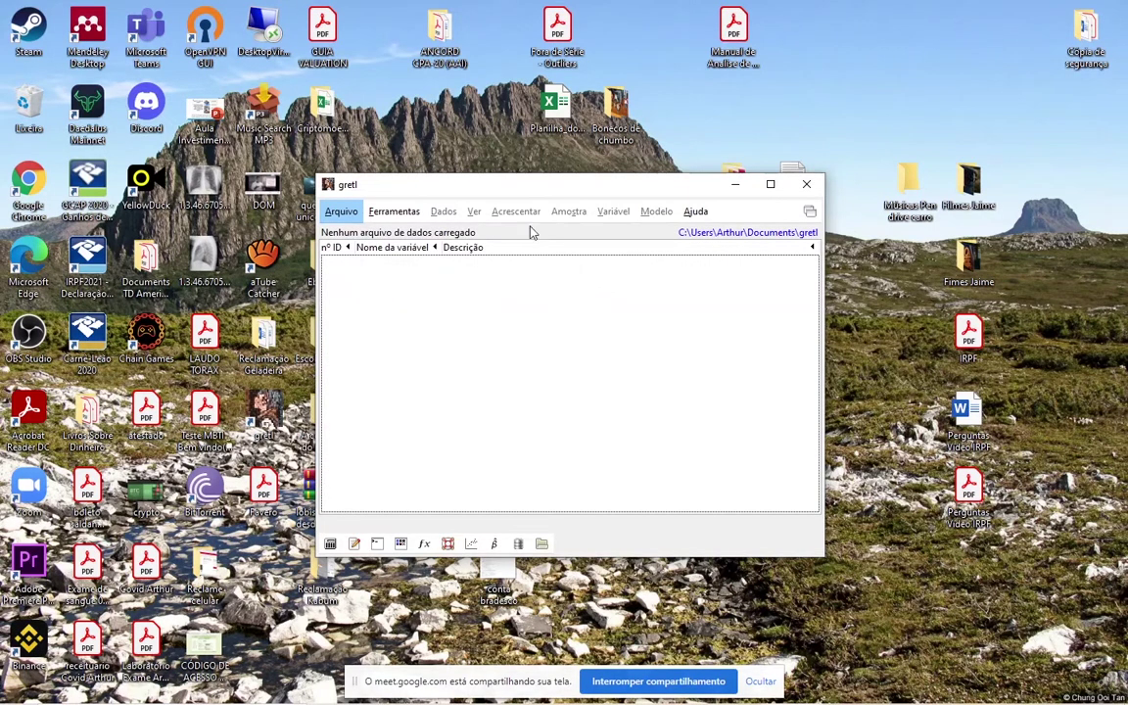
{"action": "left_click_drag", "start_coordinate": [316, 277], "coordinate": [318, 295]}
{"action": "left_click", "coordinate": [179, 299]}
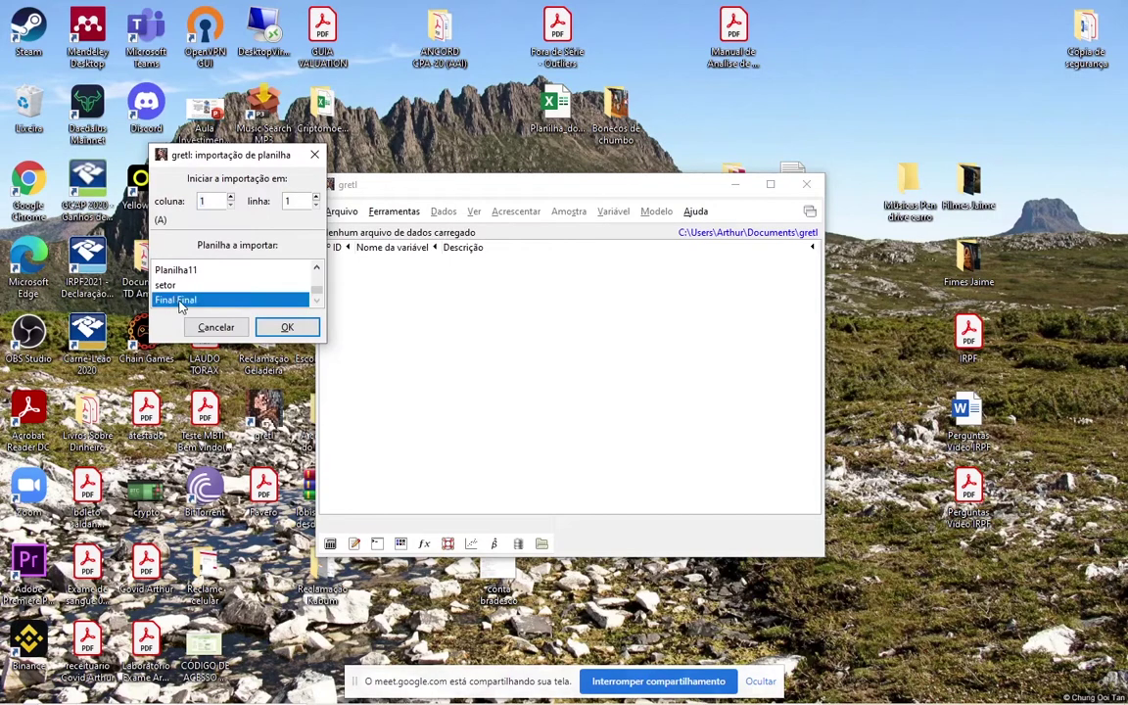
{"action": "left_click", "coordinate": [290, 327]}
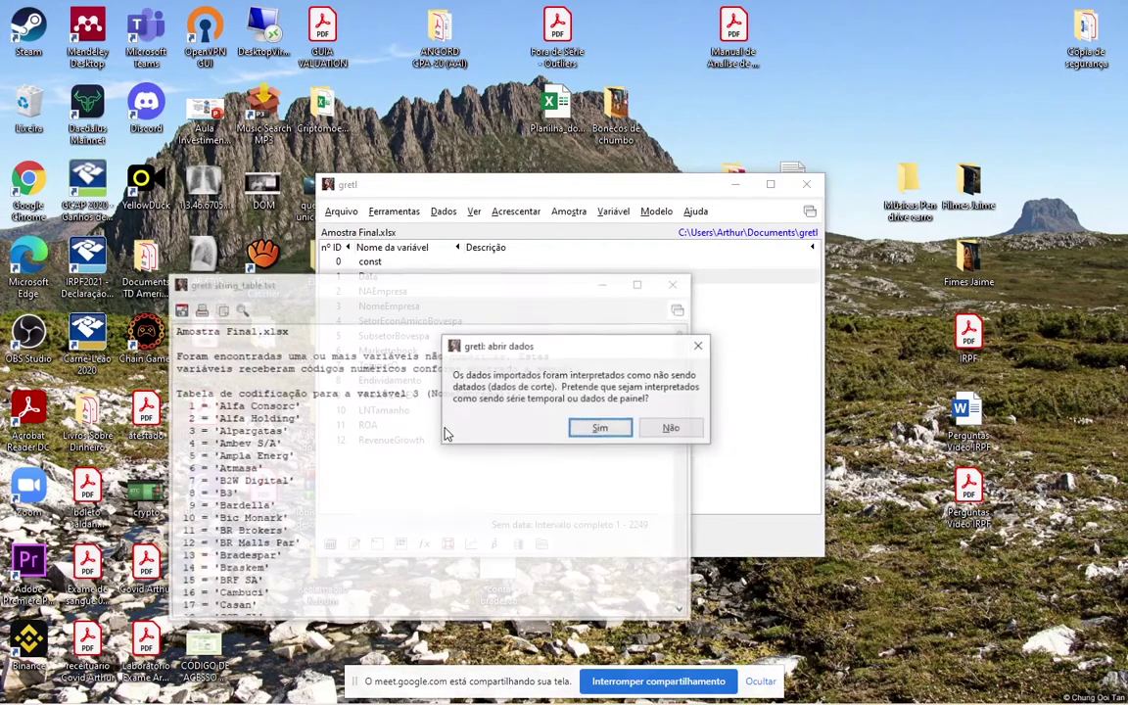
Have the imported data interpreted as panel data, organized with index variables
{"action": "left_click", "coordinate": [600, 428]}
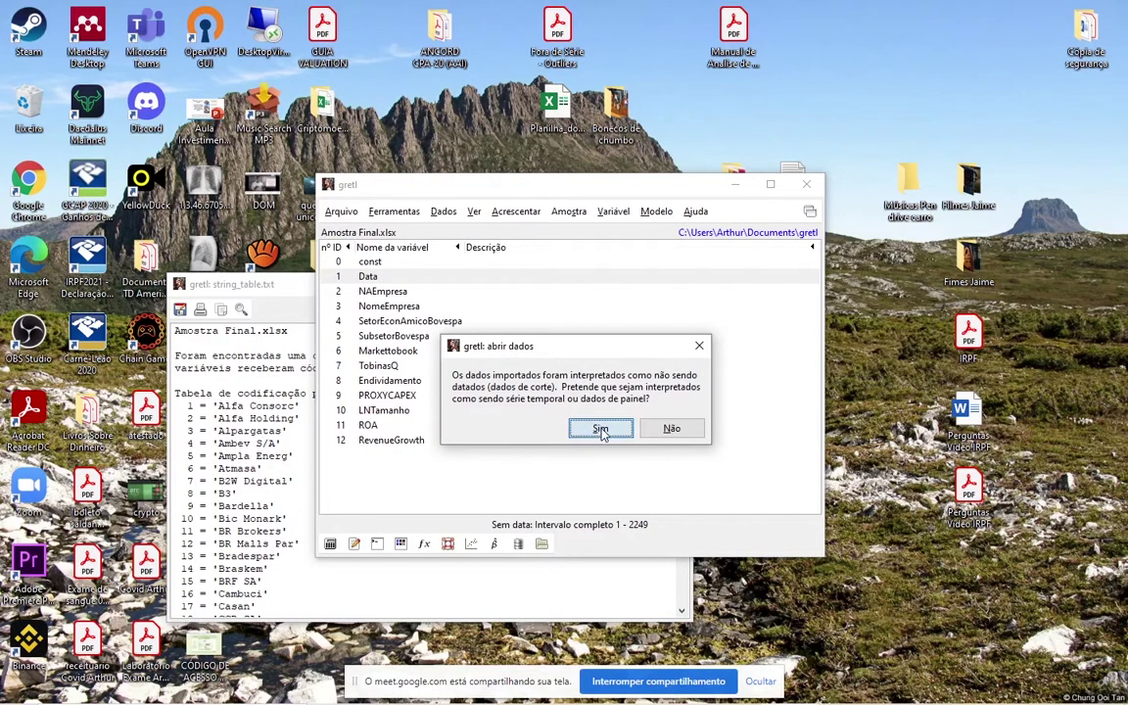
{"action": "left_click", "coordinate": [481, 467]}
{"action": "left_click", "coordinate": [703, 497]}
{"action": "left_click", "coordinate": [499, 469]}
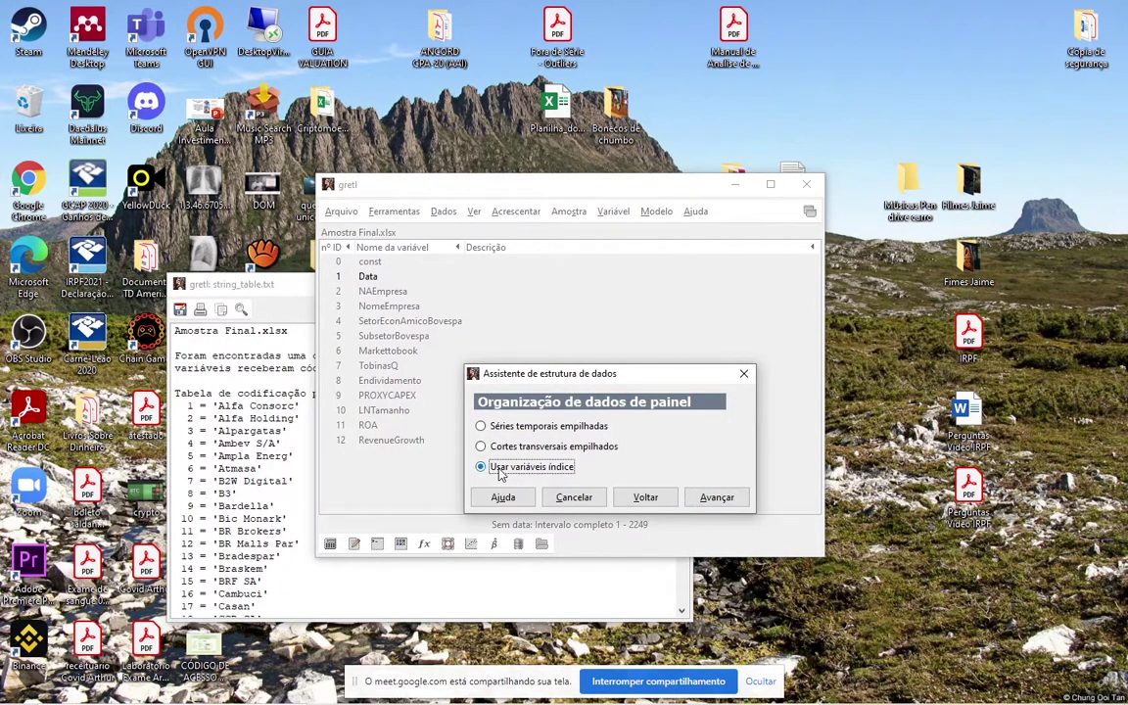
{"action": "left_click", "coordinate": [713, 497]}
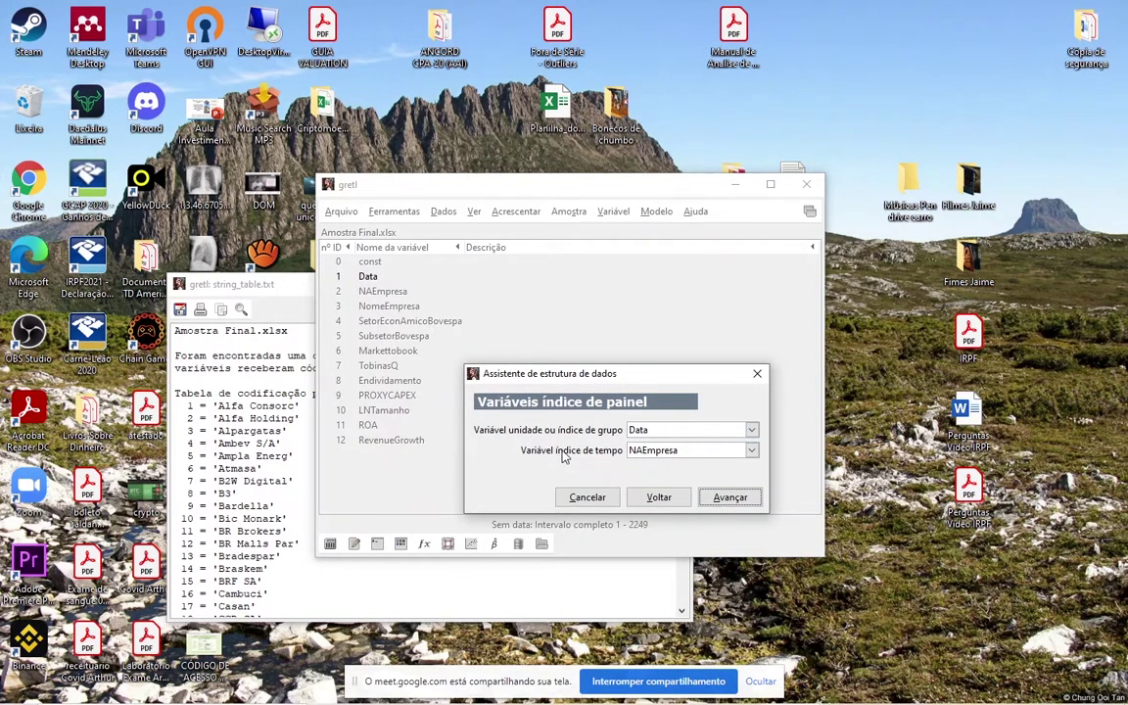
Set NAEmpresa as the unit index and Data as the time index, and apply the panel structure
{"action": "left_click", "coordinate": [729, 451]}
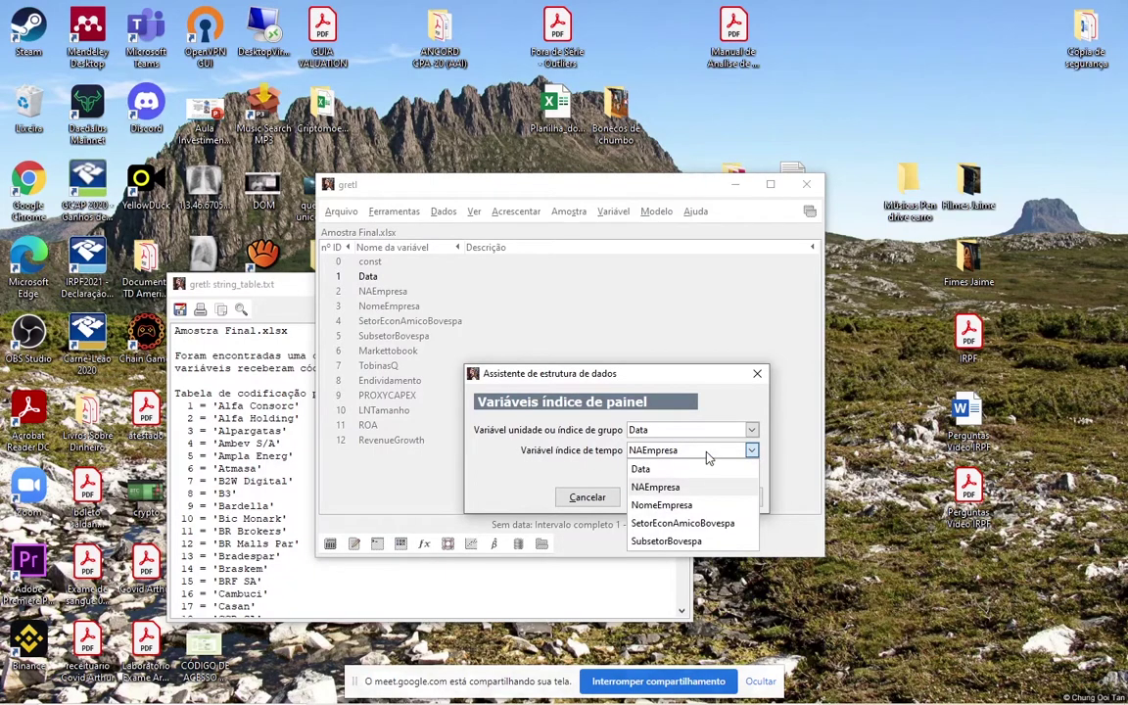
{"action": "left_click", "coordinate": [643, 468]}
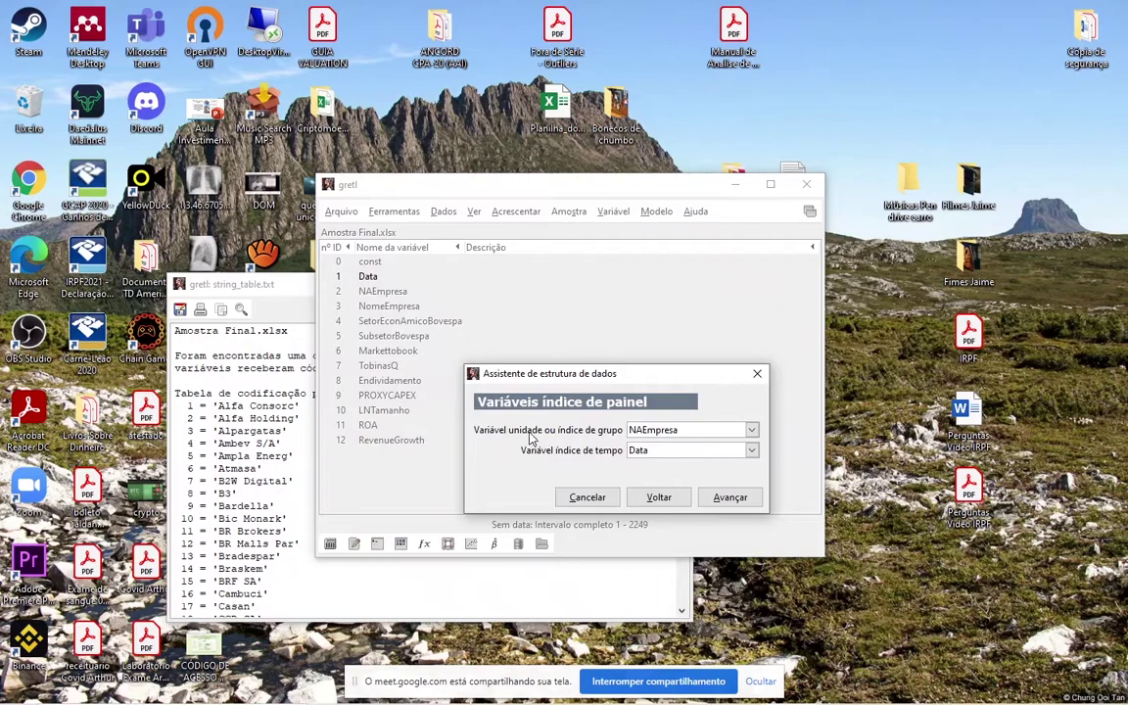
{"action": "left_click", "coordinate": [730, 496]}
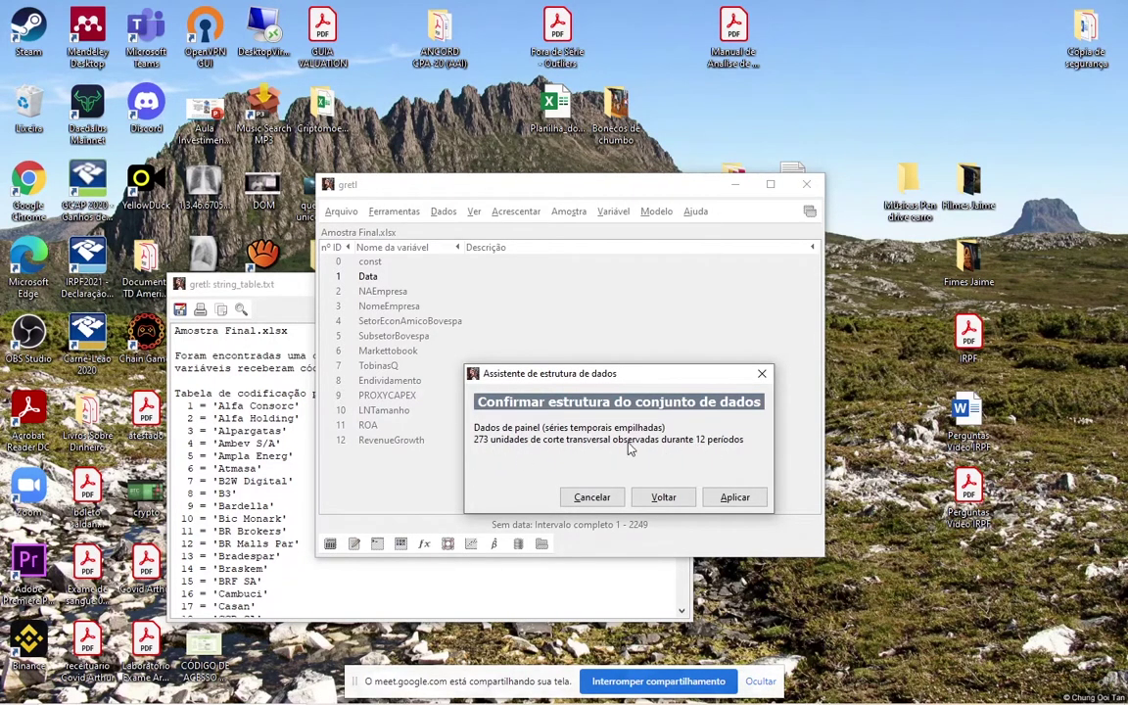
{"action": "left_click", "coordinate": [735, 499]}
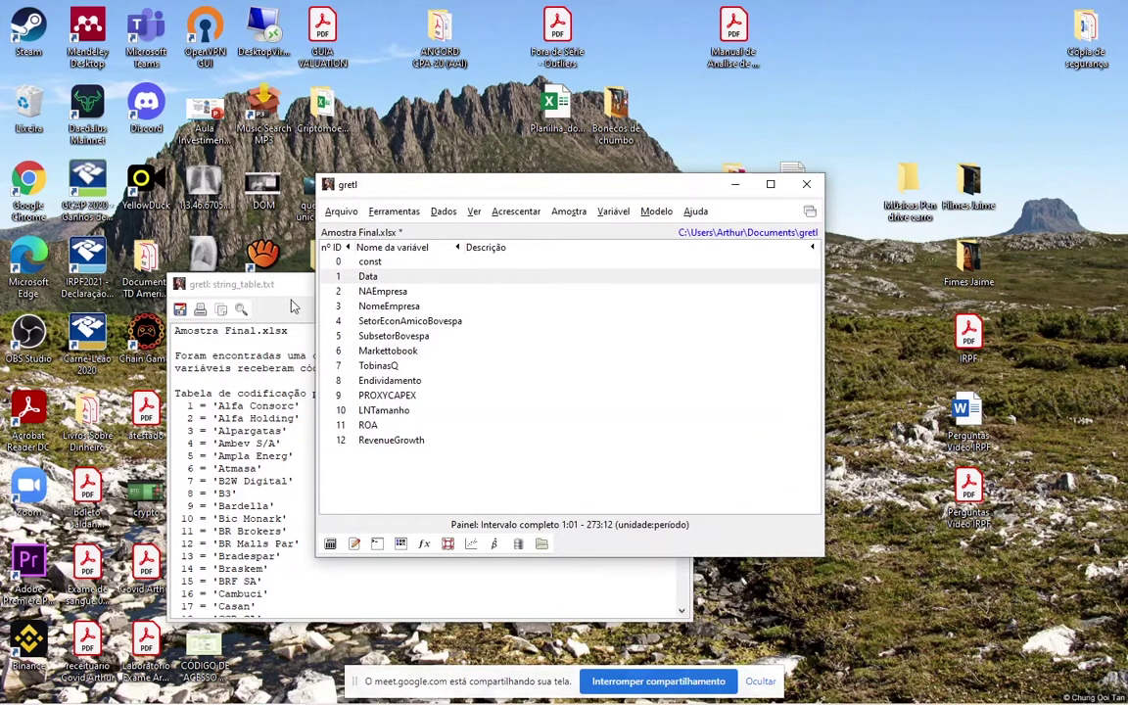
Close the string table and start an ordinary least squares model with Markettobook as the dependent variable
{"action": "left_click_drag", "start_coordinate": [300, 292], "coordinate": [264, 171]}
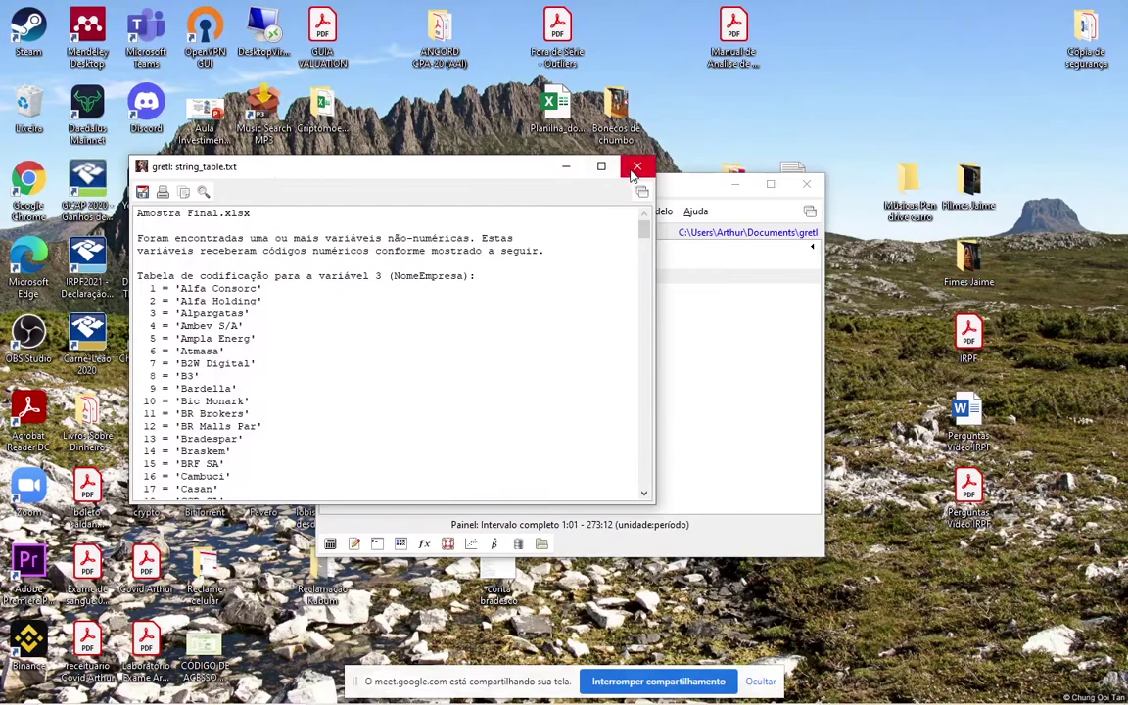
{"action": "left_click", "coordinate": [639, 167]}
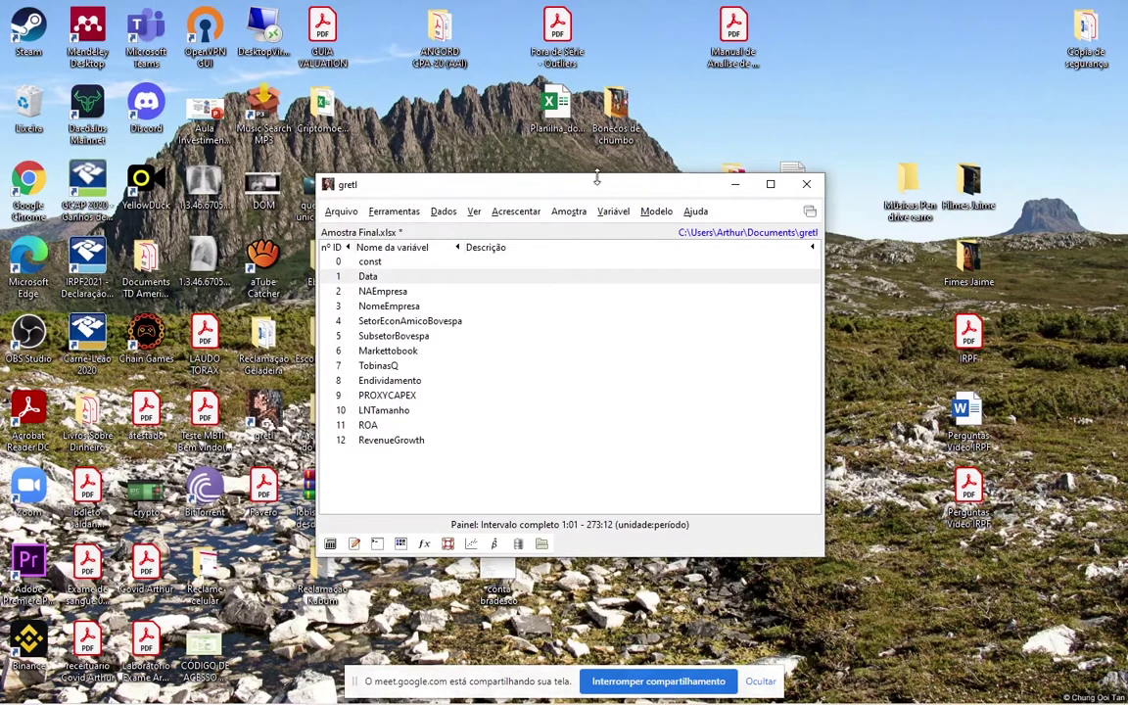
{"action": "left_click", "coordinate": [657, 212]}
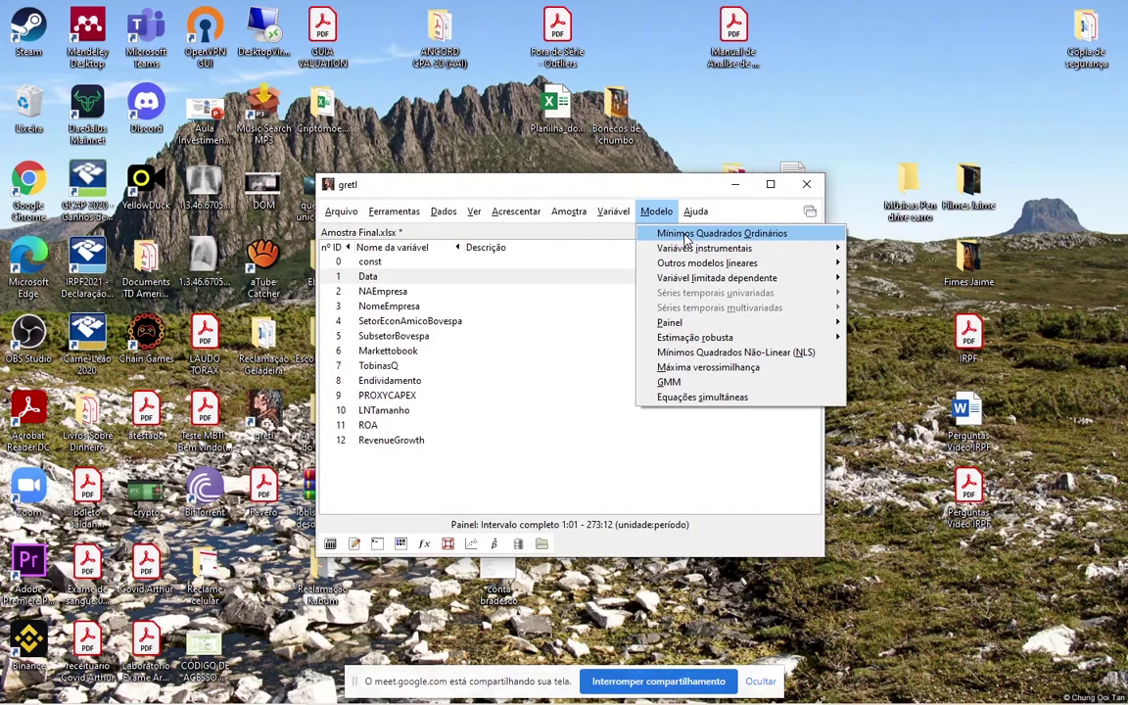
{"action": "left_click", "coordinate": [687, 238]}
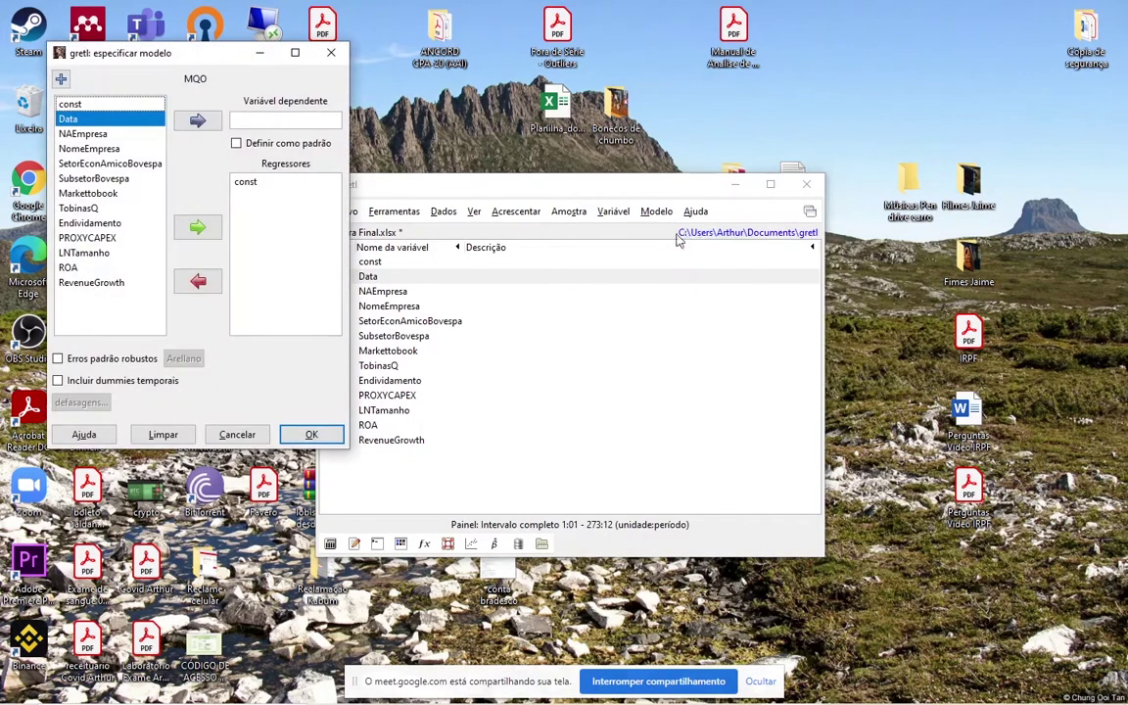
{"action": "left_click_drag", "start_coordinate": [234, 56], "coordinate": [428, 161]}
{"action": "left_click", "coordinate": [323, 294]}
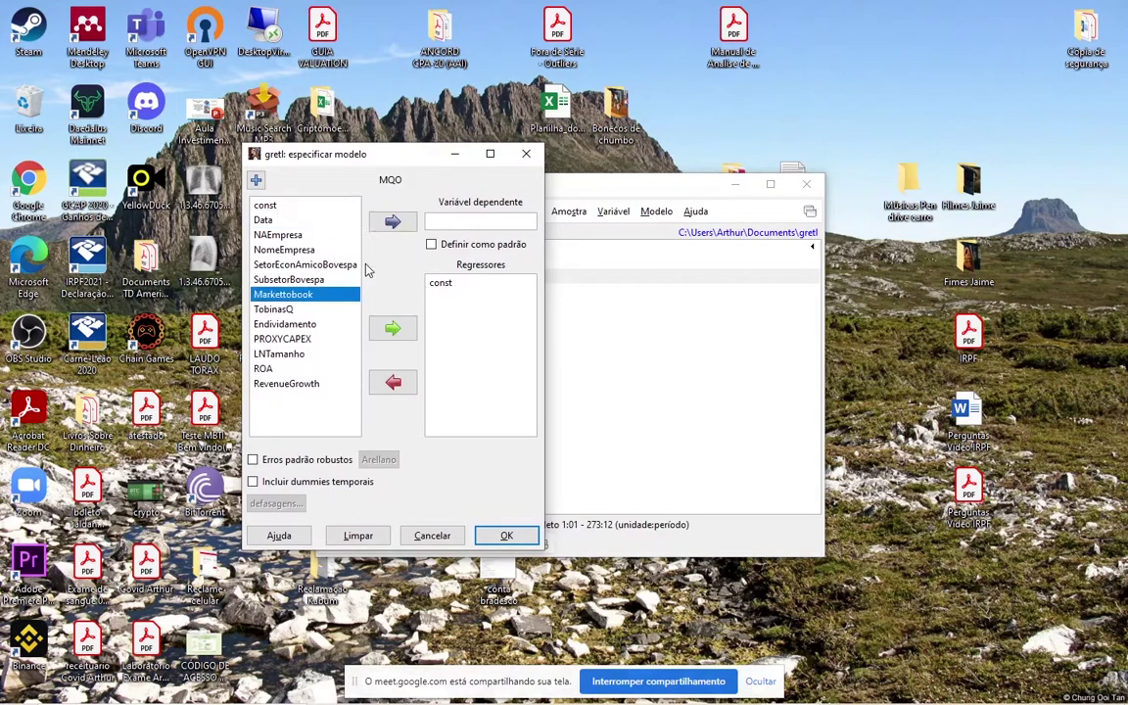
{"action": "left_click", "coordinate": [391, 222]}
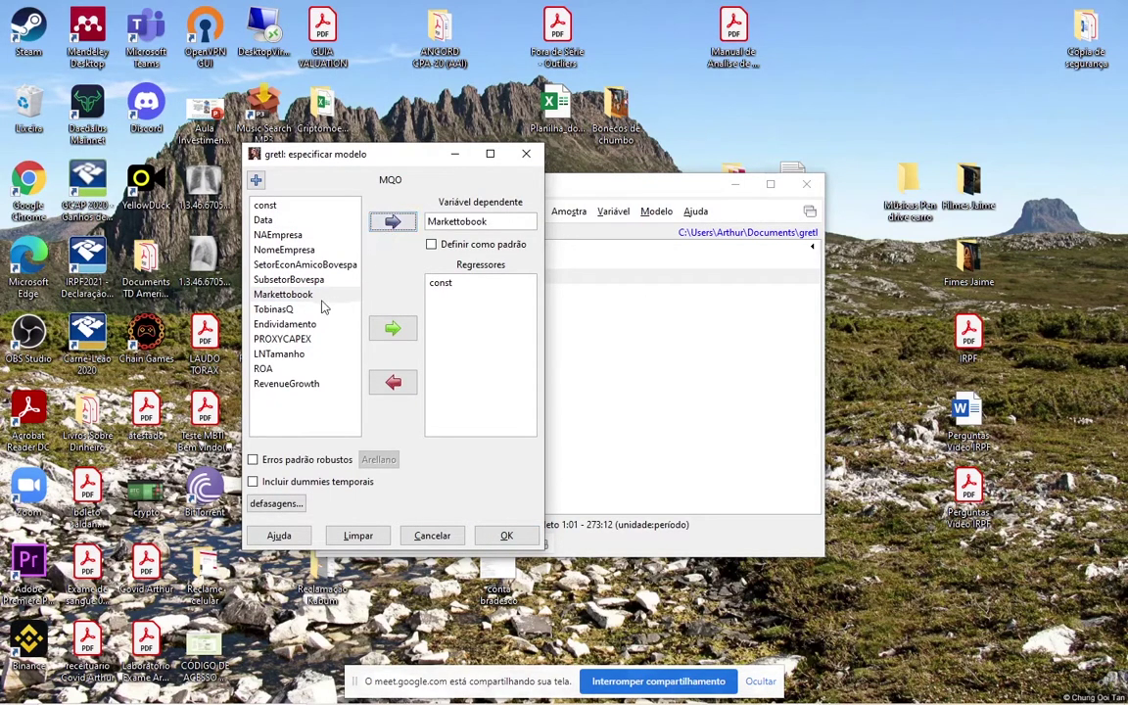
Add Endividamento, PROXYCAPEX, LNTamanho, ROA, RevenueGrowth and SetorEconAmicoBovespa to the model's regressors
{"action": "left_click", "coordinate": [290, 323]}
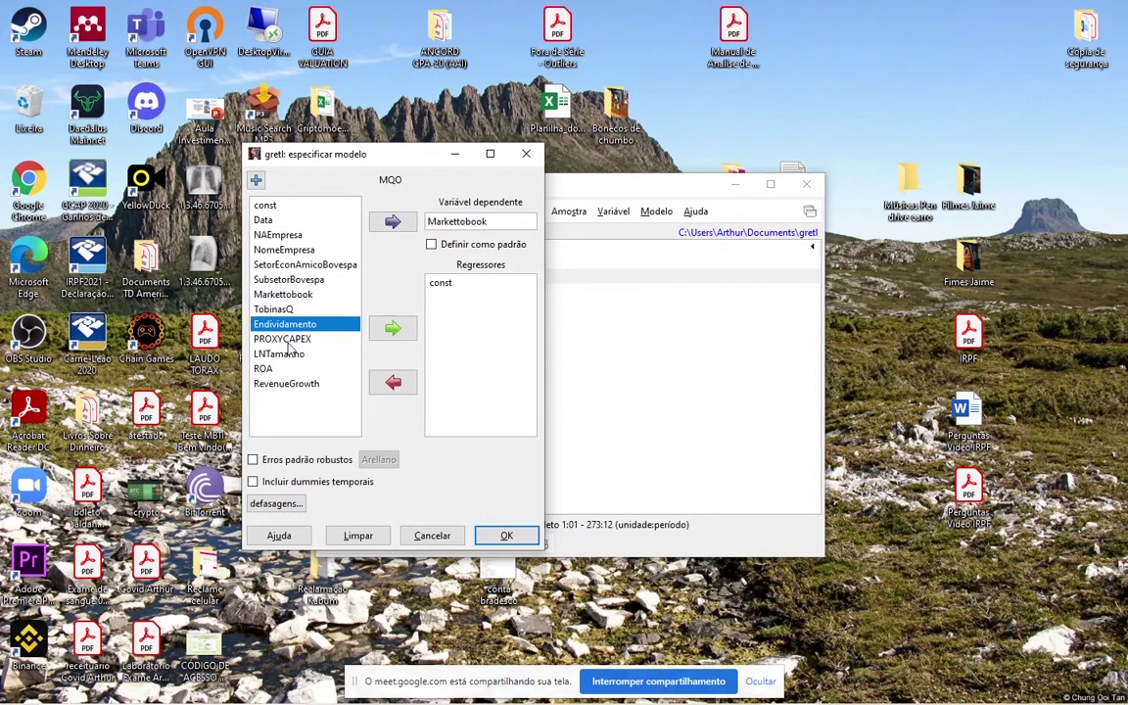
{"action": "left_click_drag", "start_coordinate": [299, 353], "coordinate": [289, 392]}
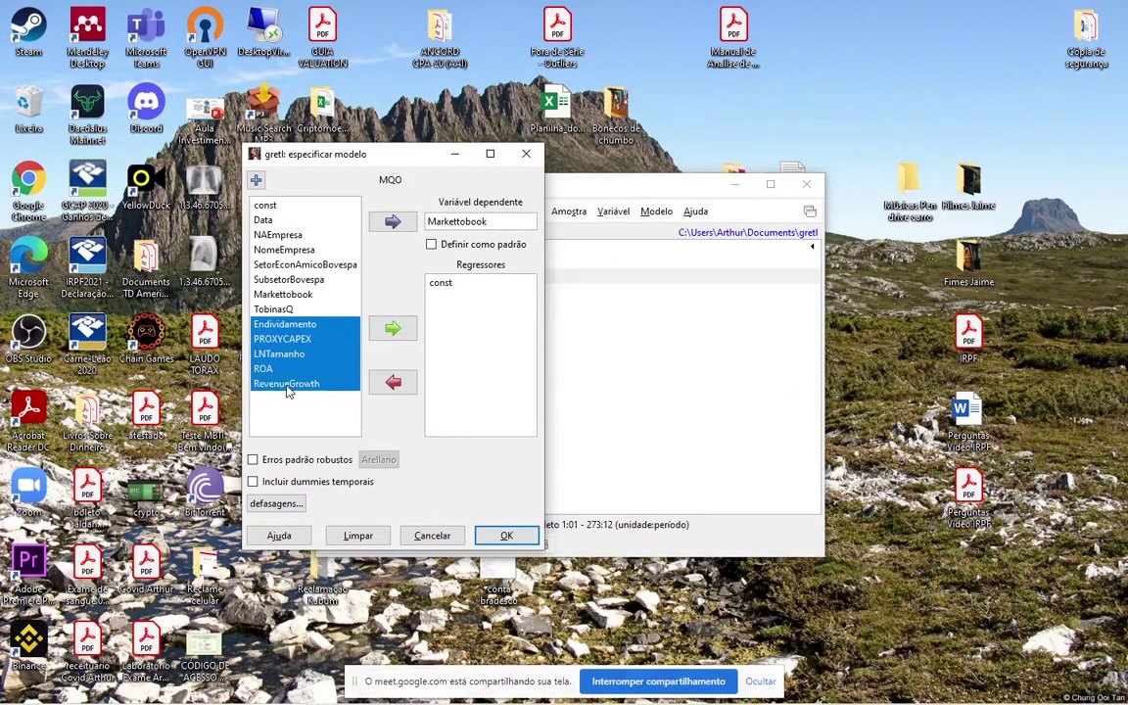
{"action": "left_click", "coordinate": [392, 331]}
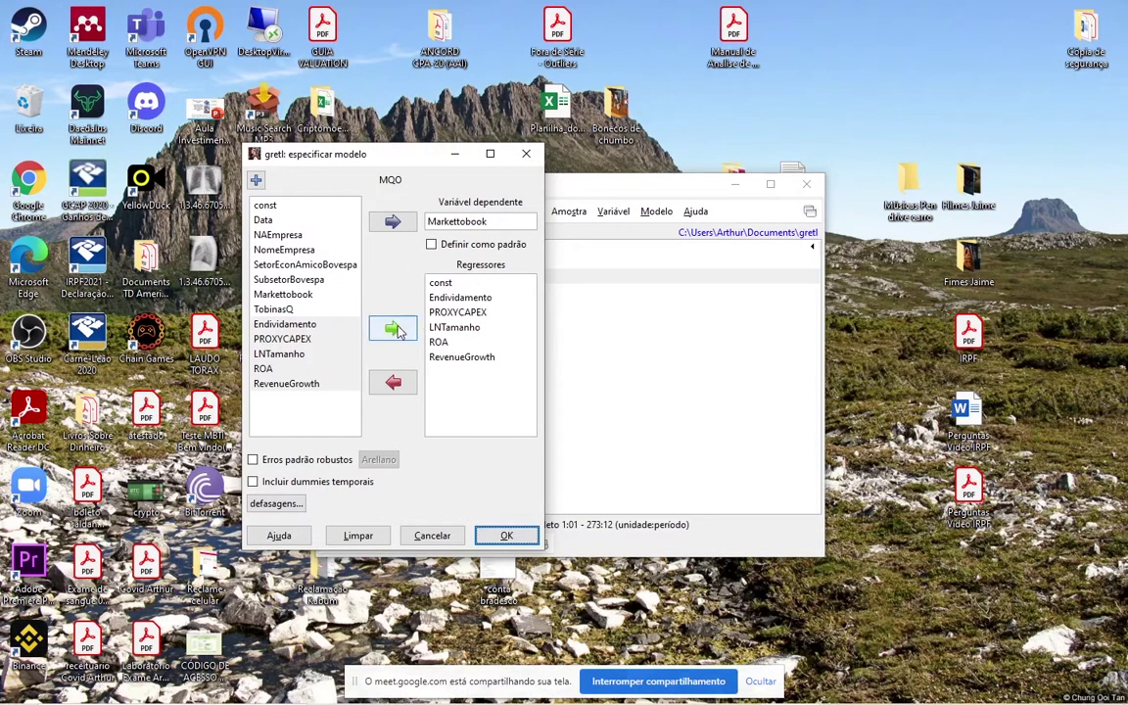
{"action": "left_click", "coordinate": [275, 264]}
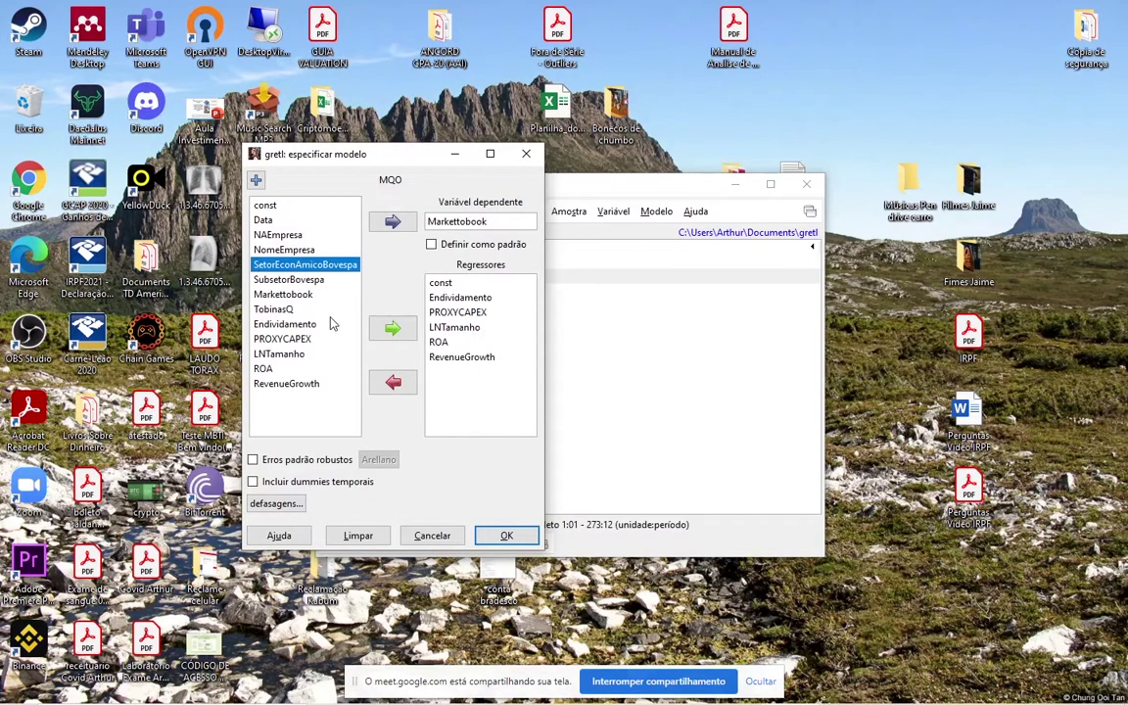
{"action": "left_click", "coordinate": [392, 328]}
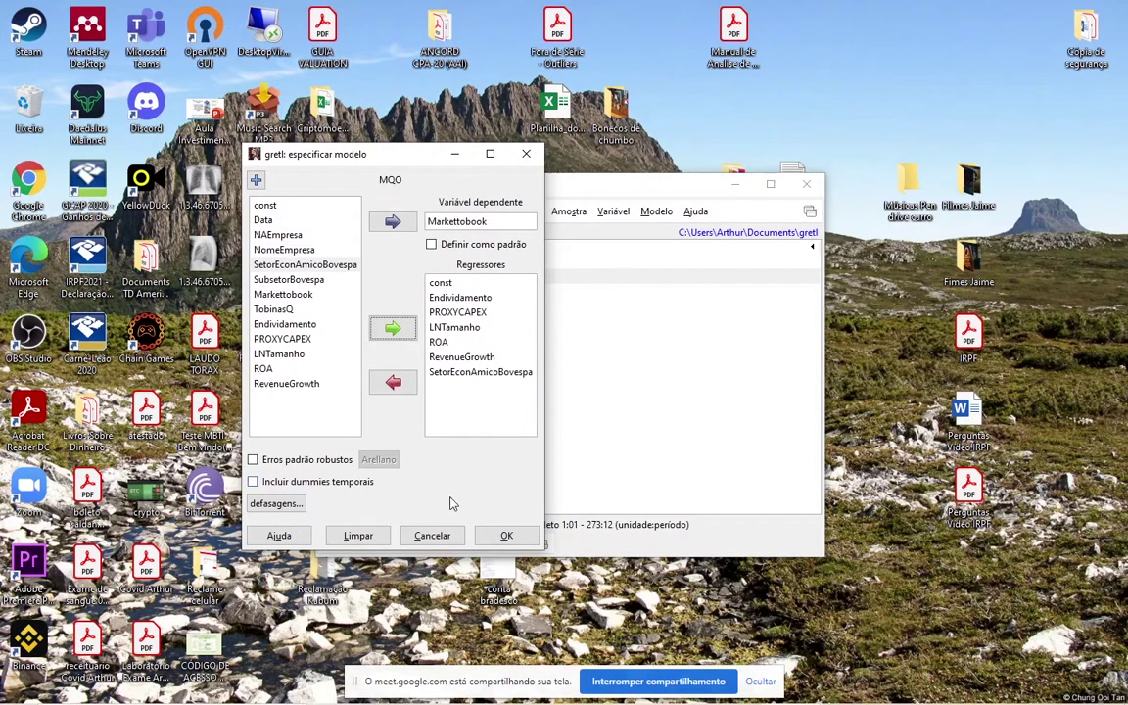
Estimate the specified least squares model and maximize its results window
{"action": "left_click", "coordinate": [524, 373]}
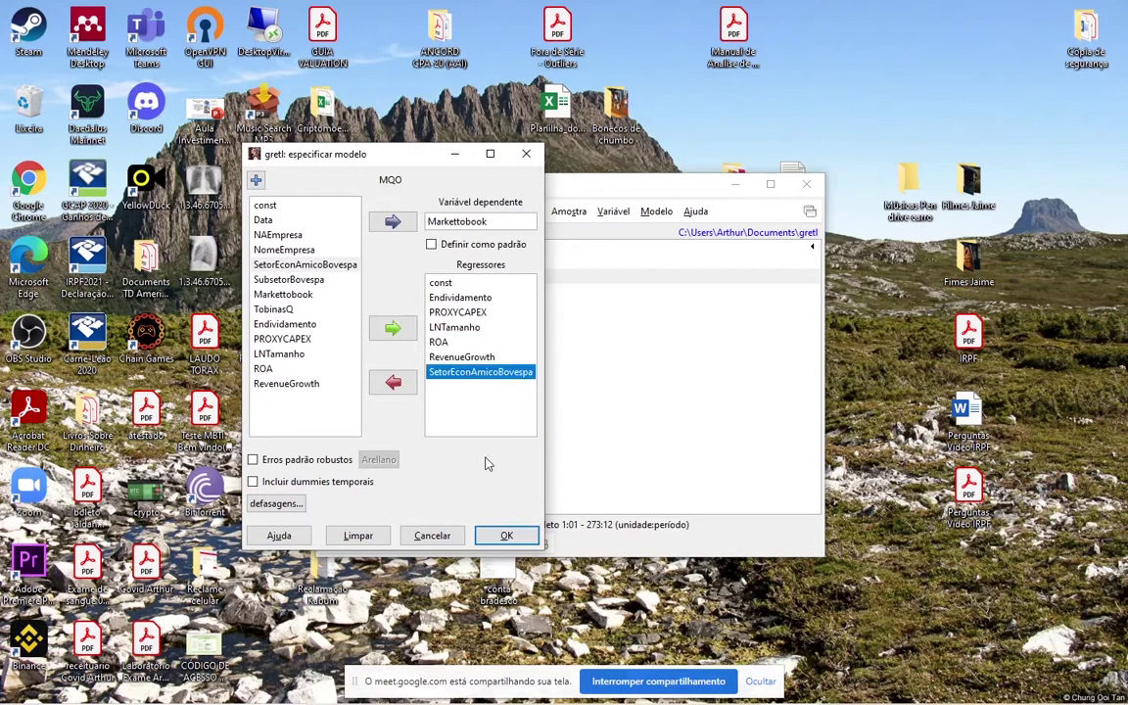
{"action": "left_click", "coordinate": [501, 536]}
{"action": "left_click_drag", "start_coordinate": [683, 342], "coordinate": [756, 159]}
{"action": "left_click", "coordinate": [771, 152]}
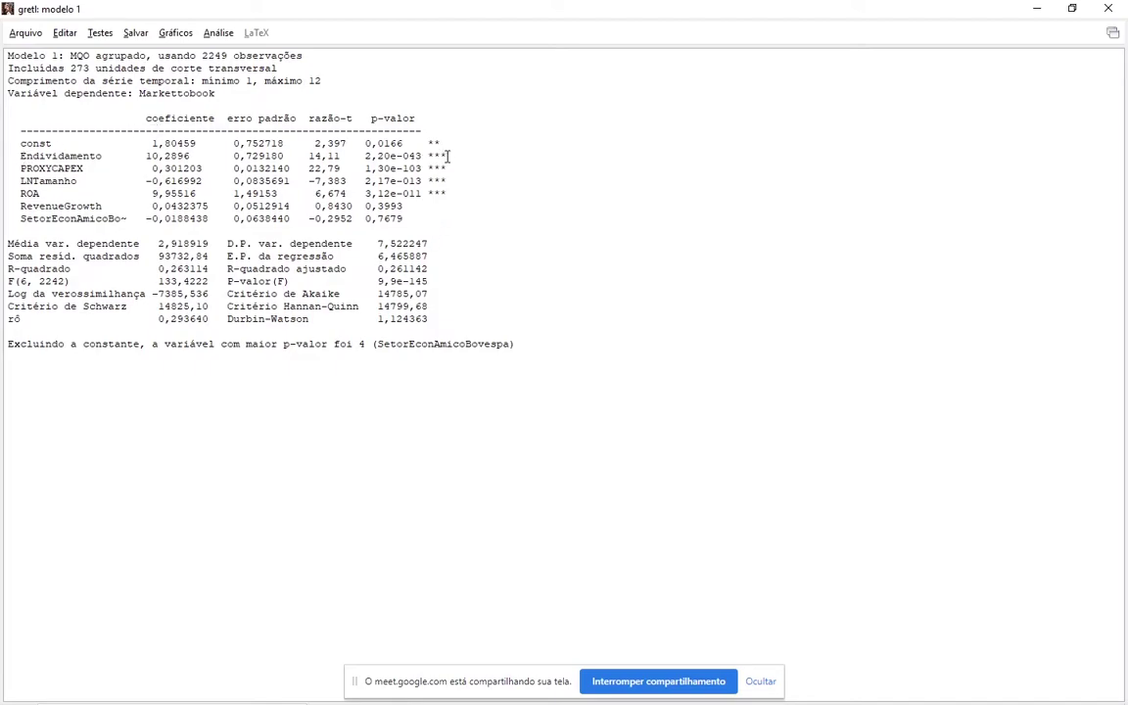
Examine the significance of the regressors, the sector variable's row, the constant's coefficient and the R-squared in the model output
{"action": "left_click_drag", "start_coordinate": [451, 193], "coordinate": [423, 142]}
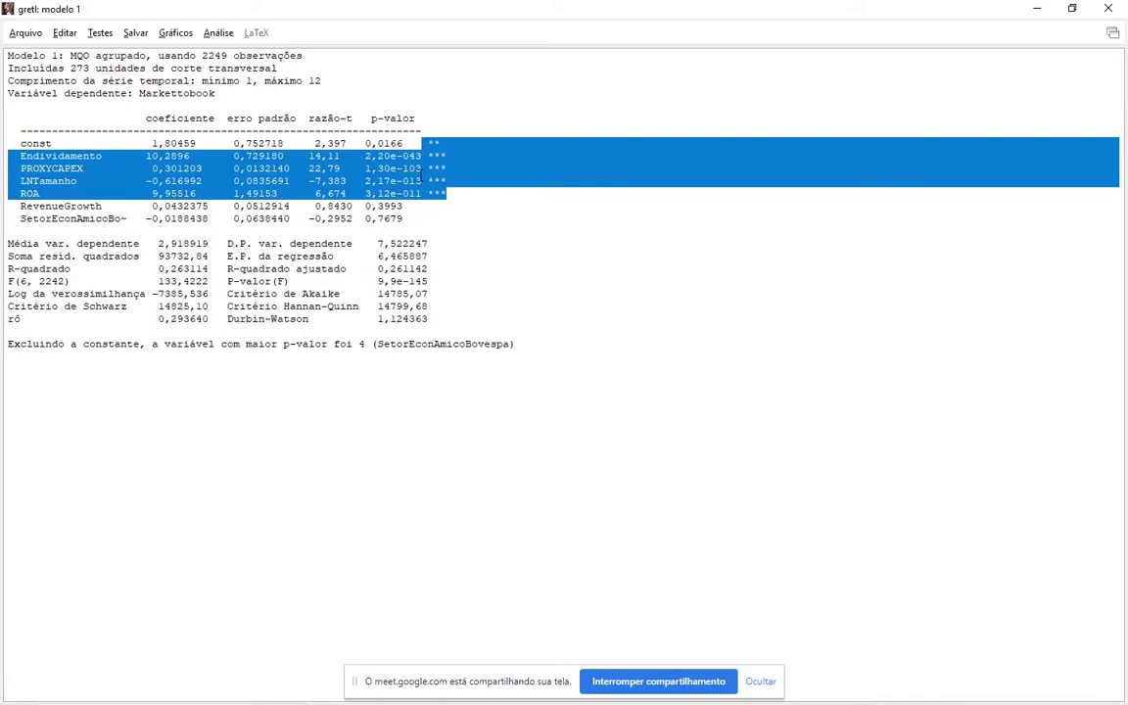
{"action": "left_click", "coordinate": [440, 167]}
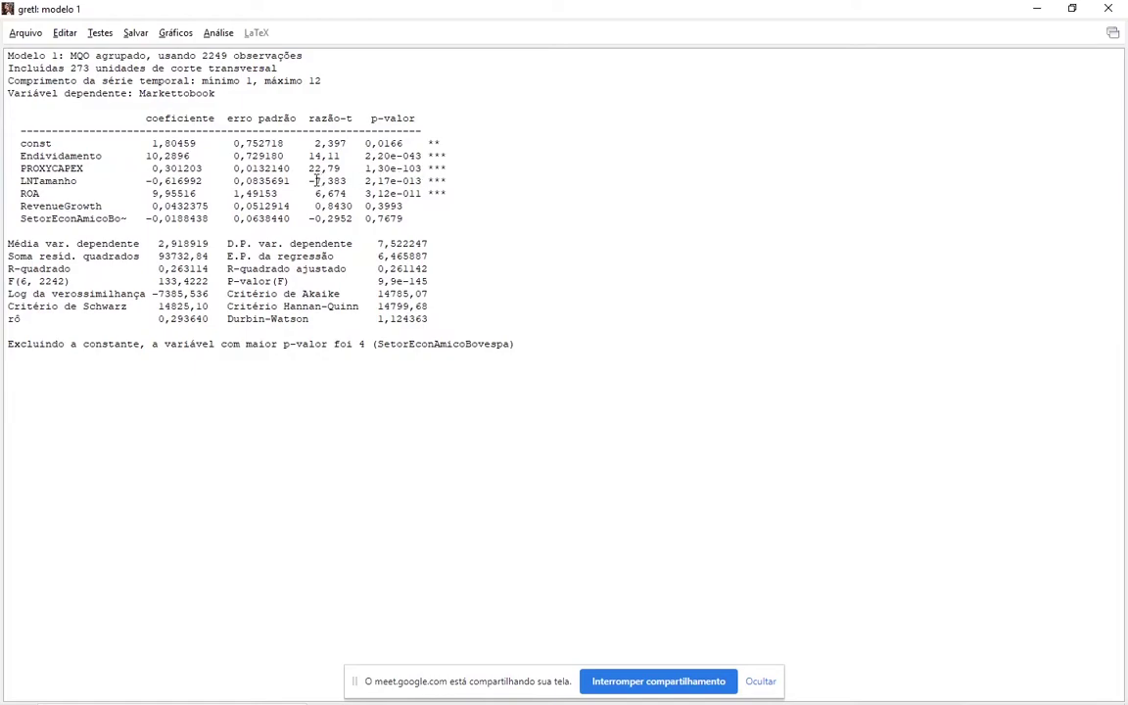
{"action": "left_click_drag", "start_coordinate": [20, 218], "coordinate": [405, 220]}
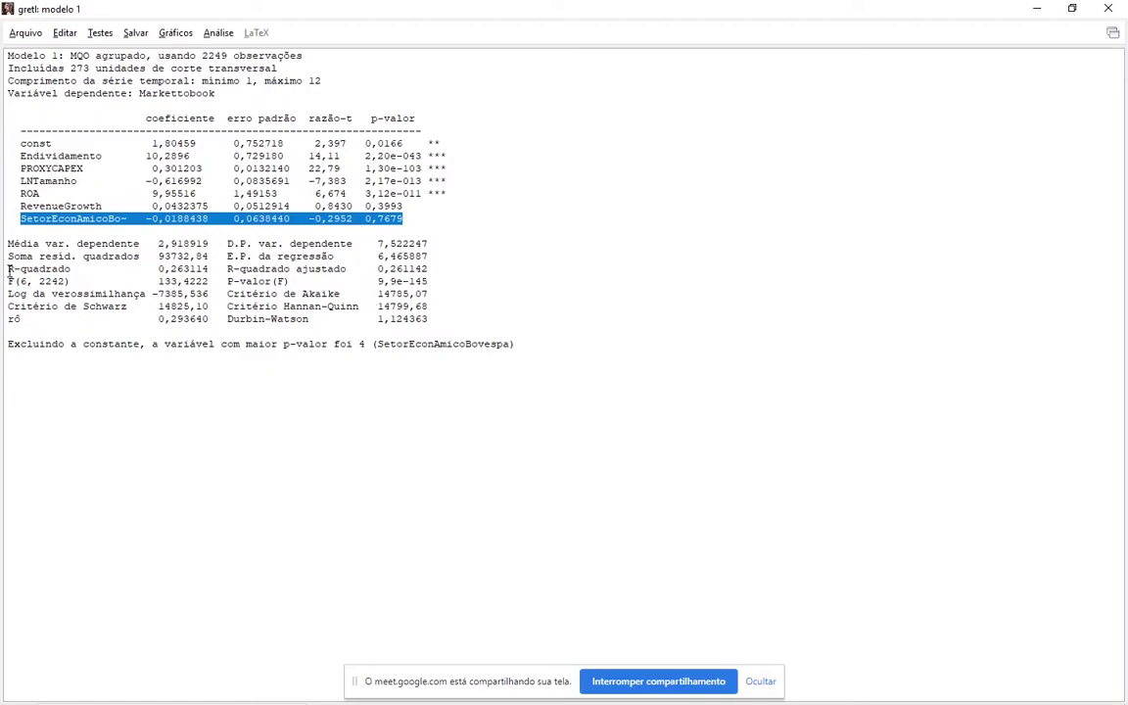
{"action": "left_click_drag", "start_coordinate": [28, 144], "coordinate": [195, 143]}
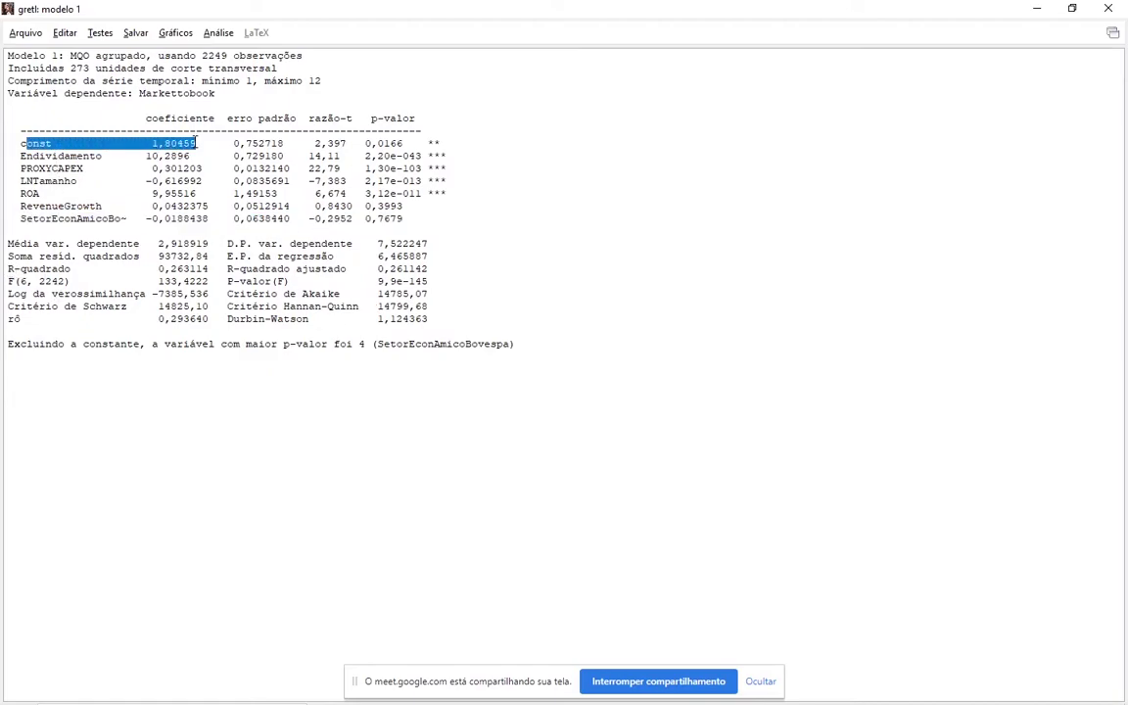
{"action": "left_click_drag", "start_coordinate": [140, 93], "coordinate": [214, 94]}
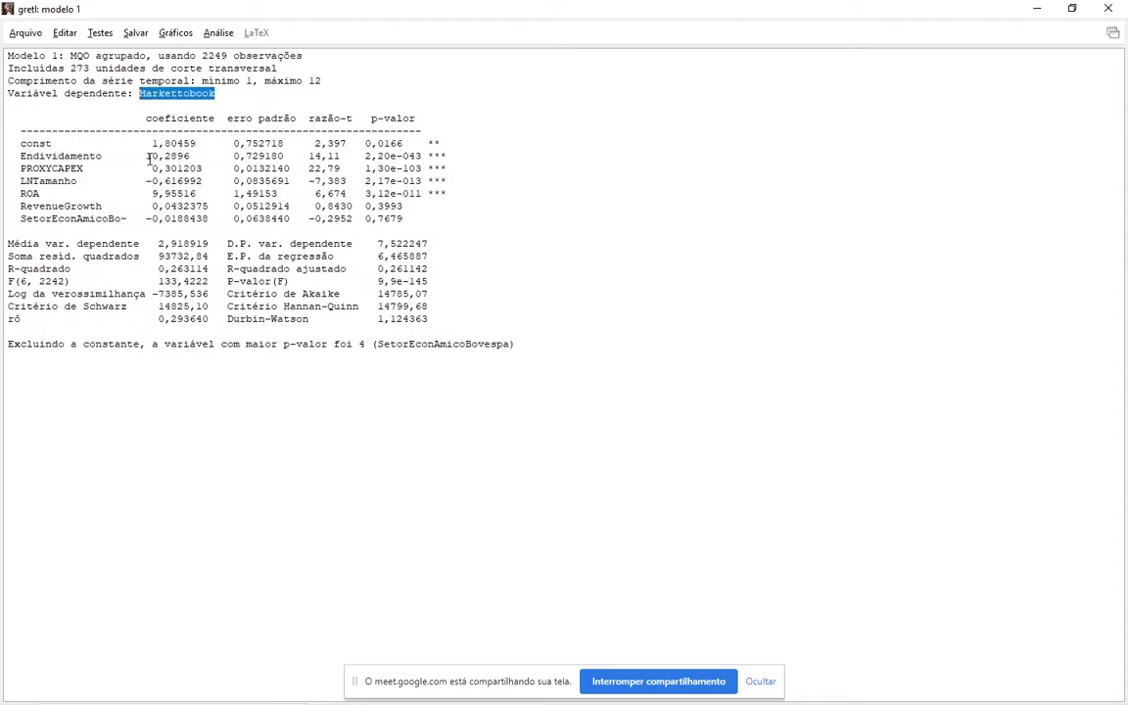
{"action": "left_click_drag", "start_coordinate": [150, 144], "coordinate": [198, 144]}
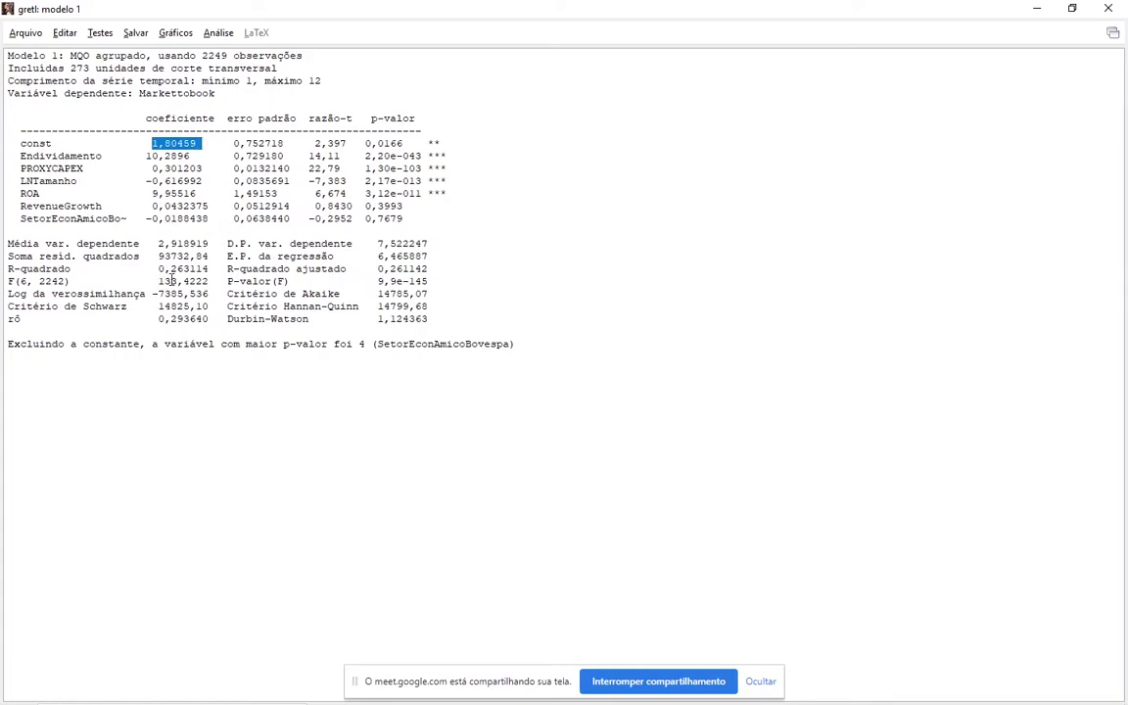
{"action": "left_click_drag", "start_coordinate": [10, 268], "coordinate": [210, 264]}
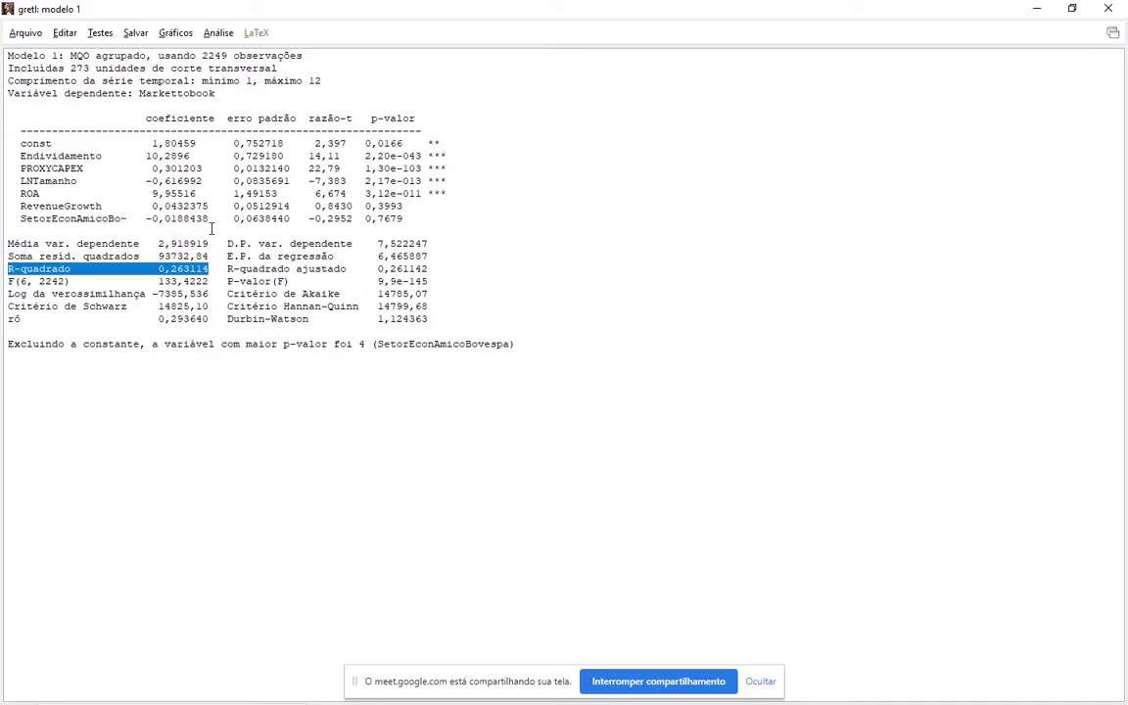
Run the panel diagnostics on the estimated model and maximize the output window
{"action": "left_click", "coordinate": [102, 35]}
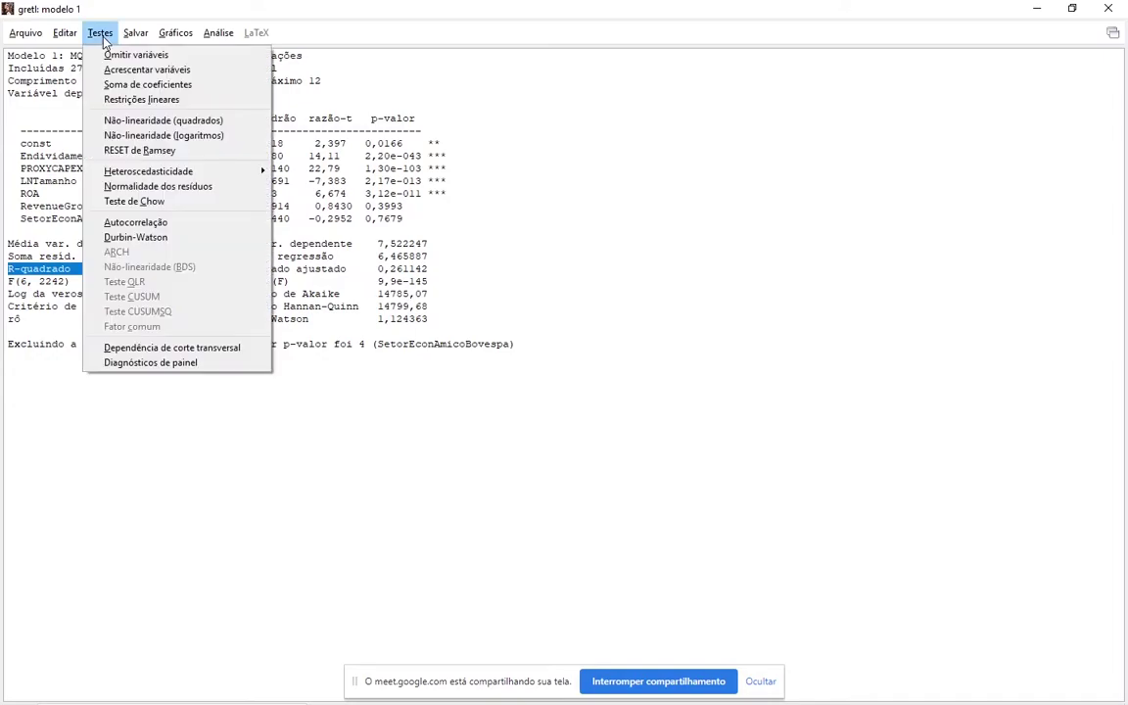
{"action": "left_click", "coordinate": [155, 363]}
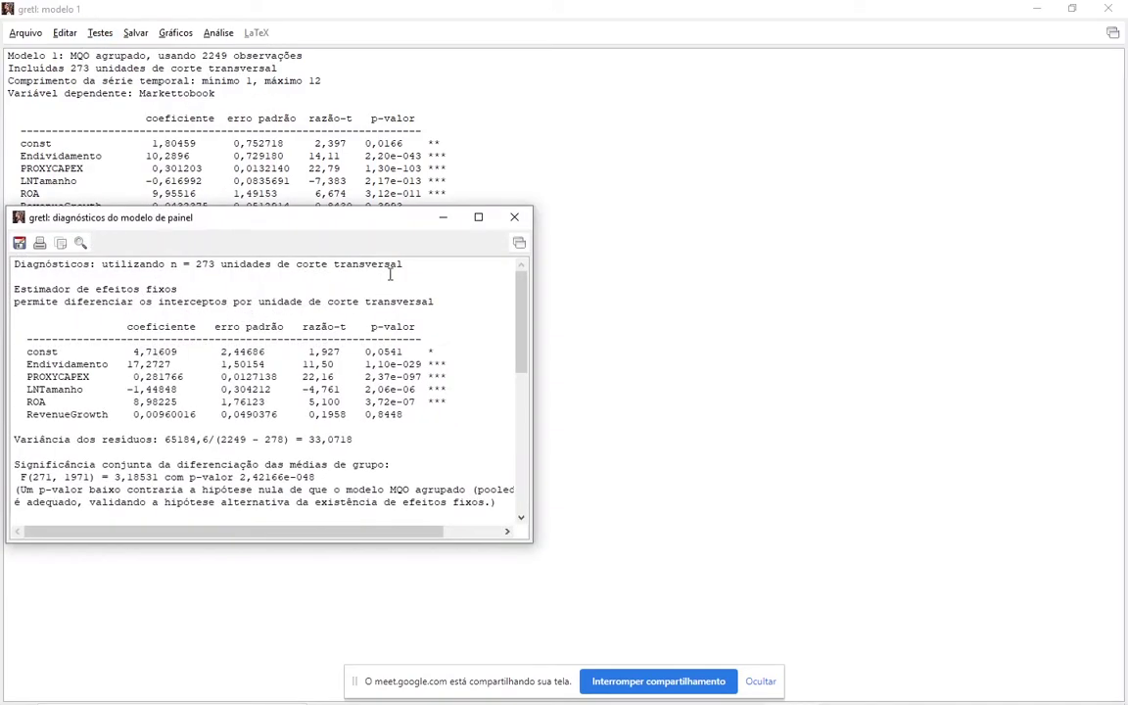
{"action": "double_click", "coordinate": [389, 222]}
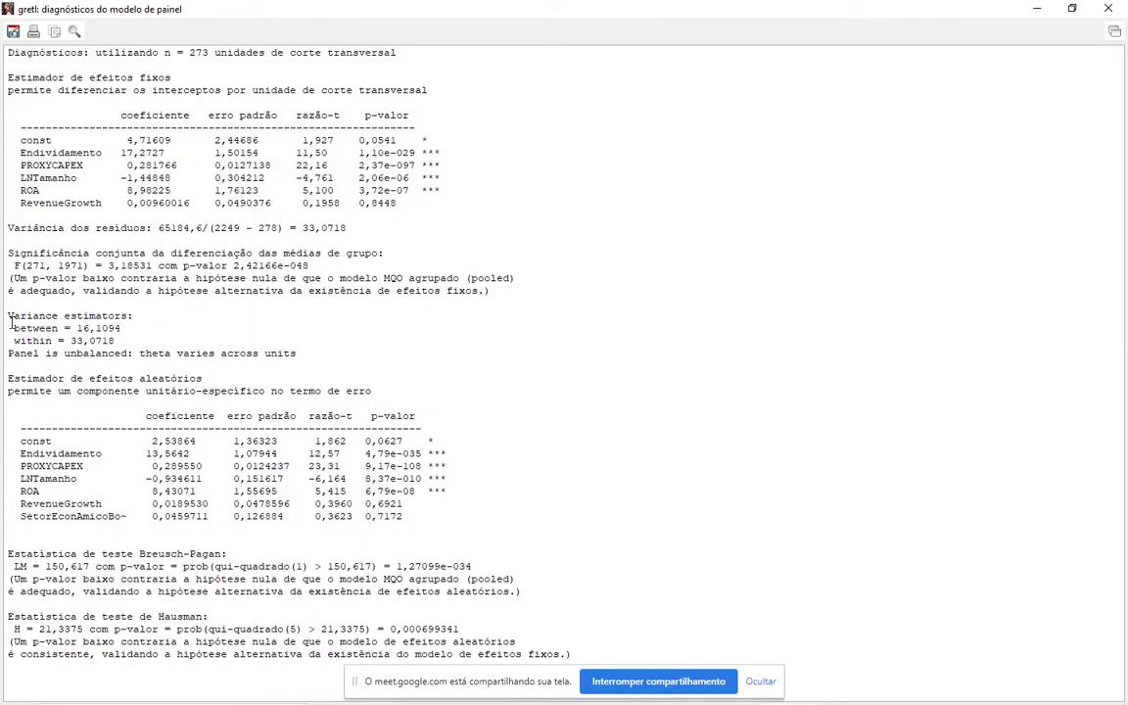
Examine the between and within variance estimators in the panel diagnostics
{"action": "left_click_drag", "start_coordinate": [10, 315], "coordinate": [126, 317]}
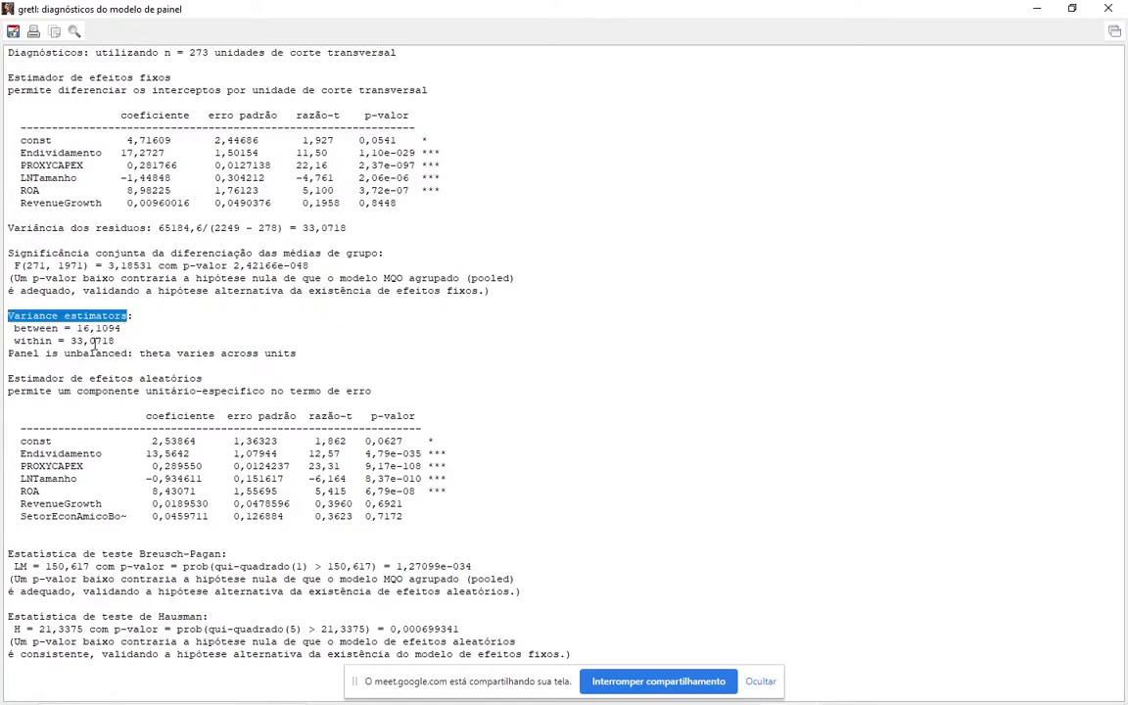
{"action": "left_click", "coordinate": [14, 329]}
{"action": "left_click_drag", "start_coordinate": [13, 329], "coordinate": [41, 342]}
{"action": "left_click", "coordinate": [54, 335]}
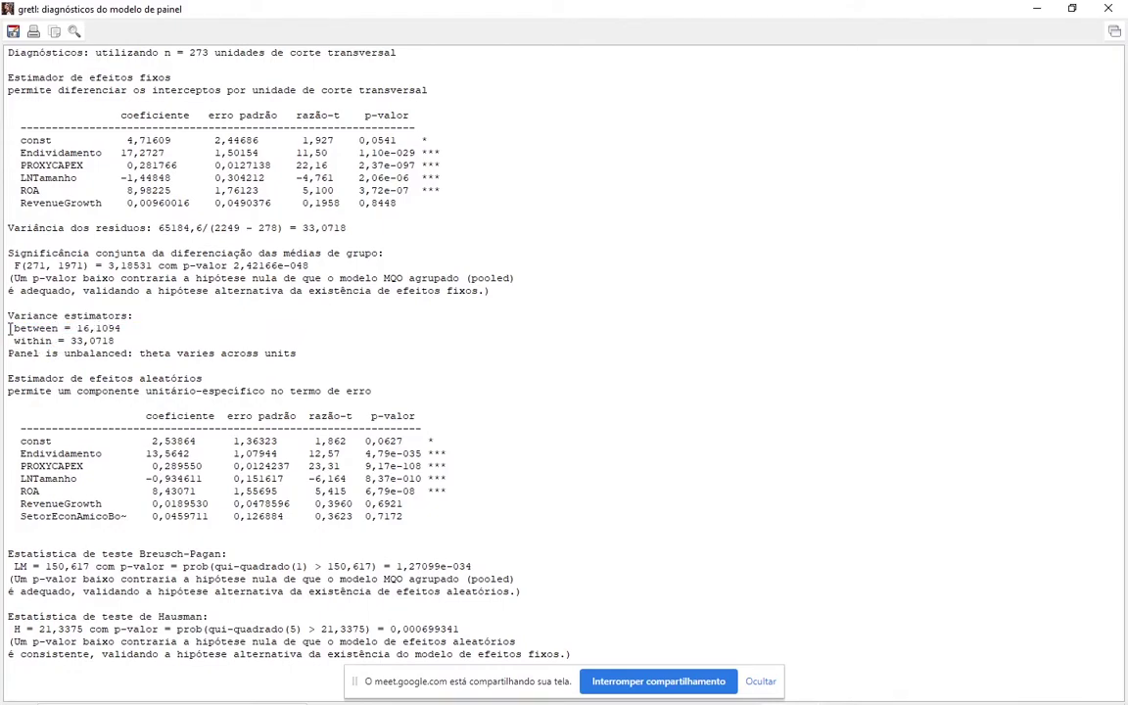
{"action": "left_click_drag", "start_coordinate": [9, 329], "coordinate": [72, 329]}
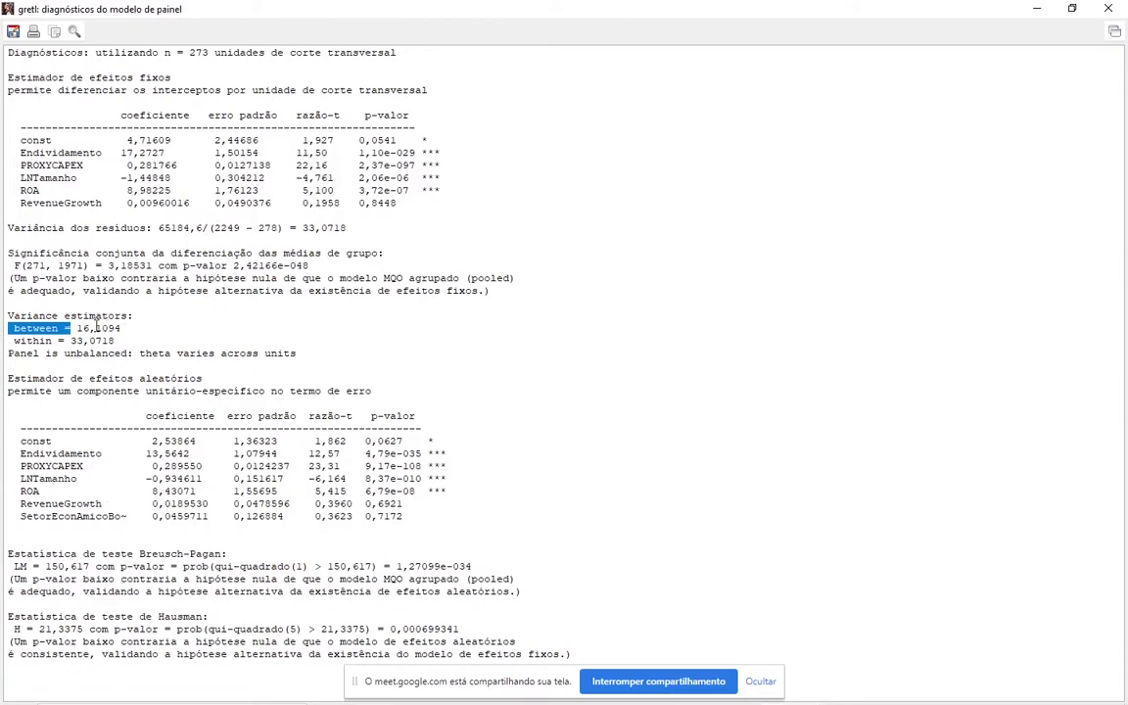
{"action": "left_click_drag", "start_coordinate": [78, 329], "coordinate": [89, 329]}
{"action": "left_click_drag", "start_coordinate": [9, 340], "coordinate": [43, 341]}
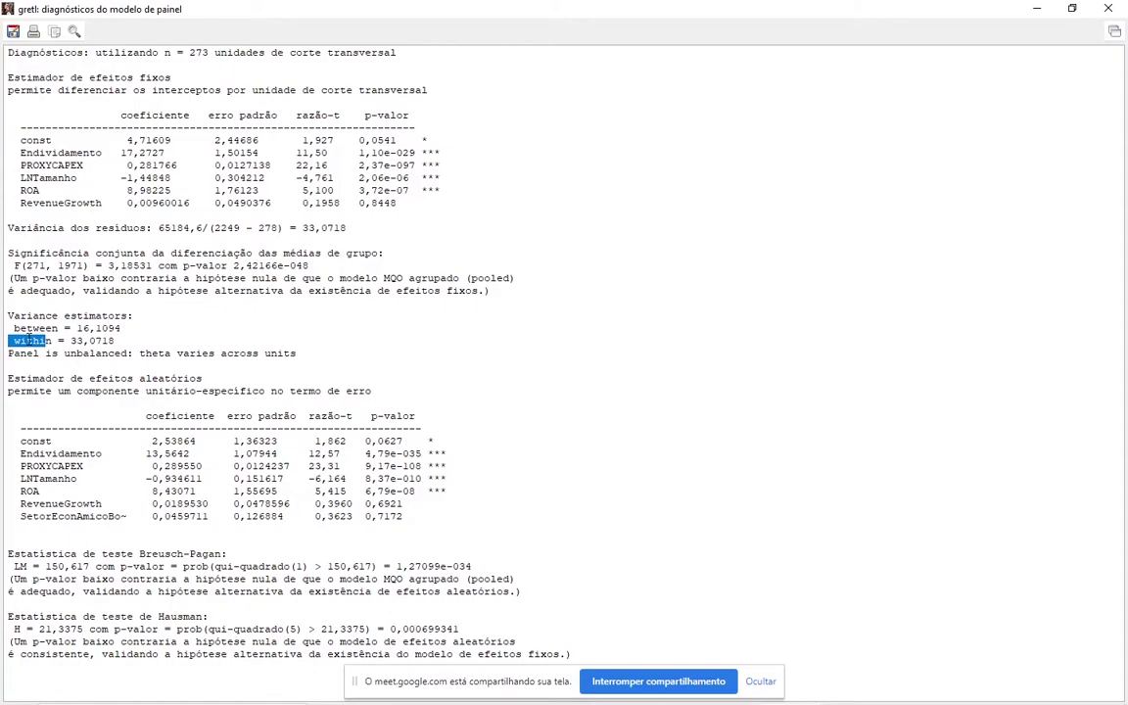
{"action": "left_click_drag", "start_coordinate": [66, 341], "coordinate": [97, 340]}
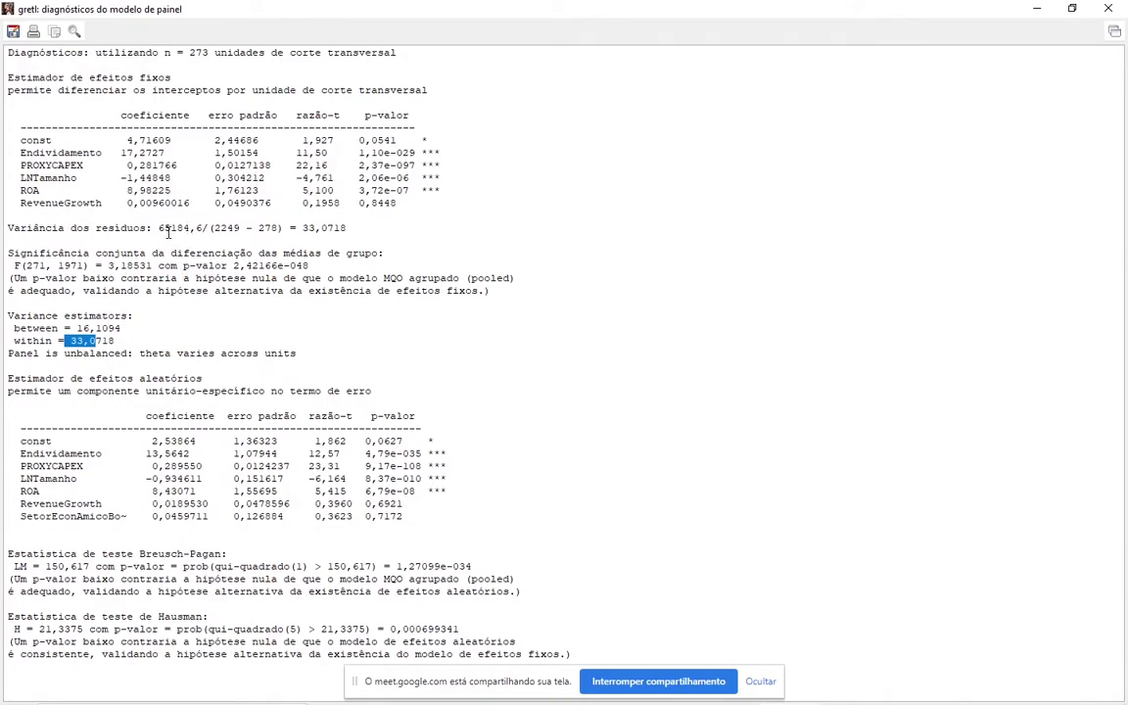
Examine the joint significance test of group means, reading its p-value and the pooled versus fixed-effects hypotheses
{"action": "left_click_drag", "start_coordinate": [9, 254], "coordinate": [261, 267]}
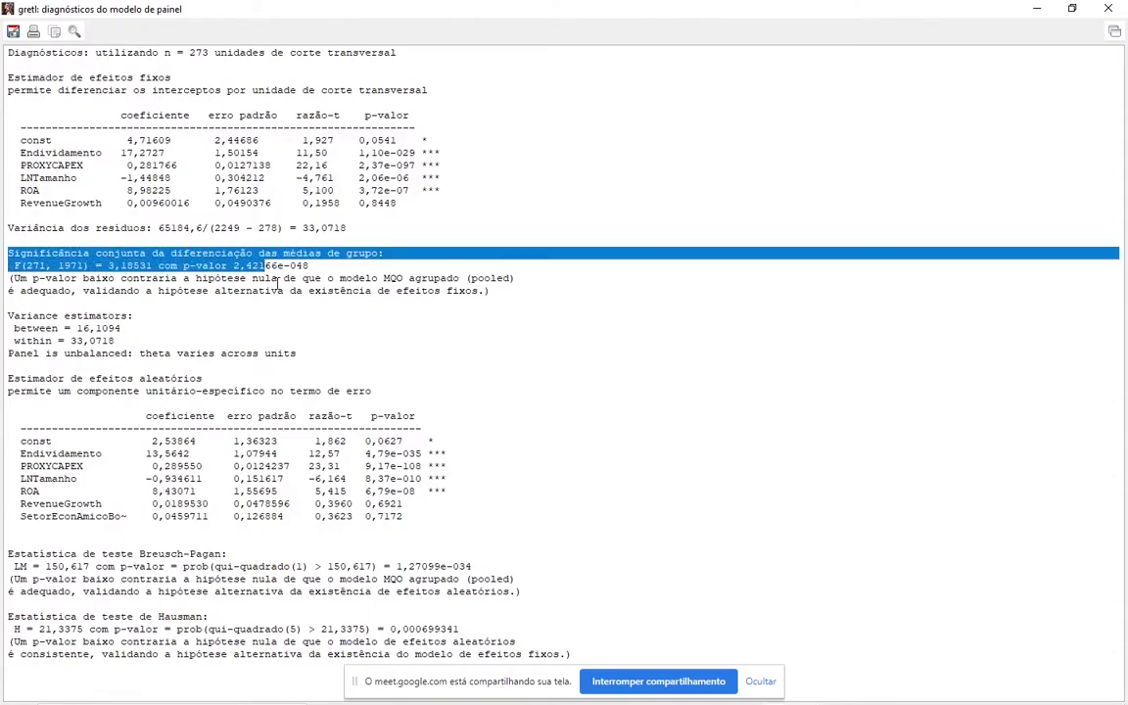
{"action": "left_click", "coordinate": [249, 257]}
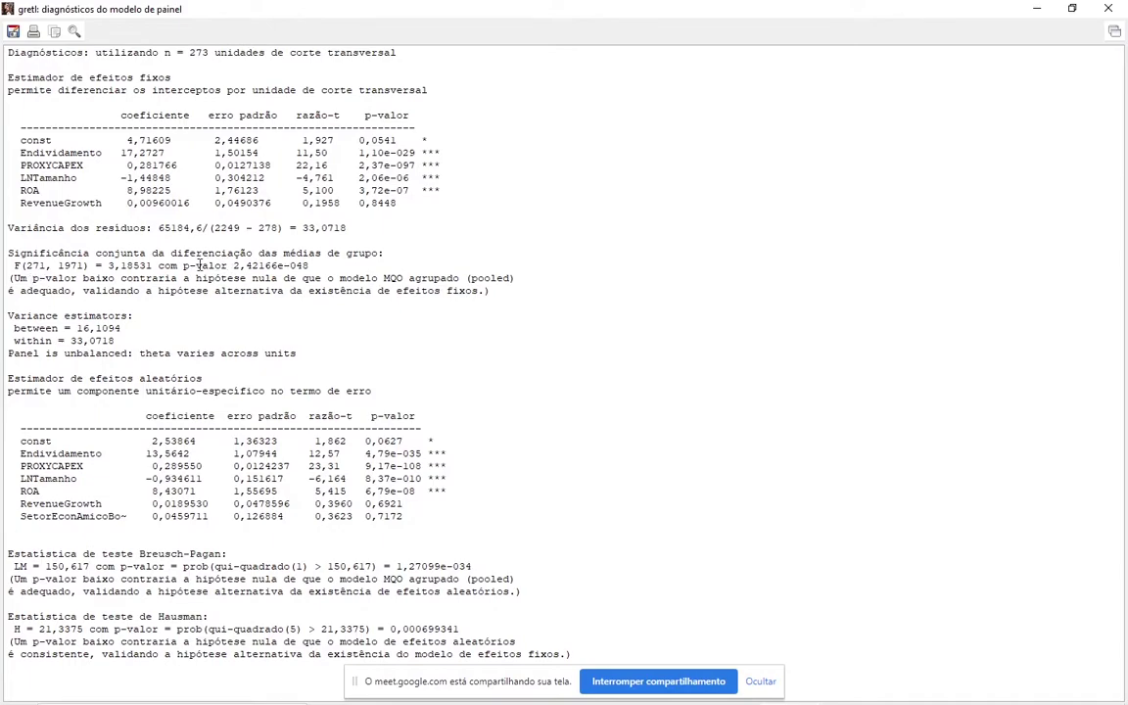
{"action": "left_click_drag", "start_coordinate": [155, 265], "coordinate": [312, 265]}
{"action": "left_click", "coordinate": [280, 265]}
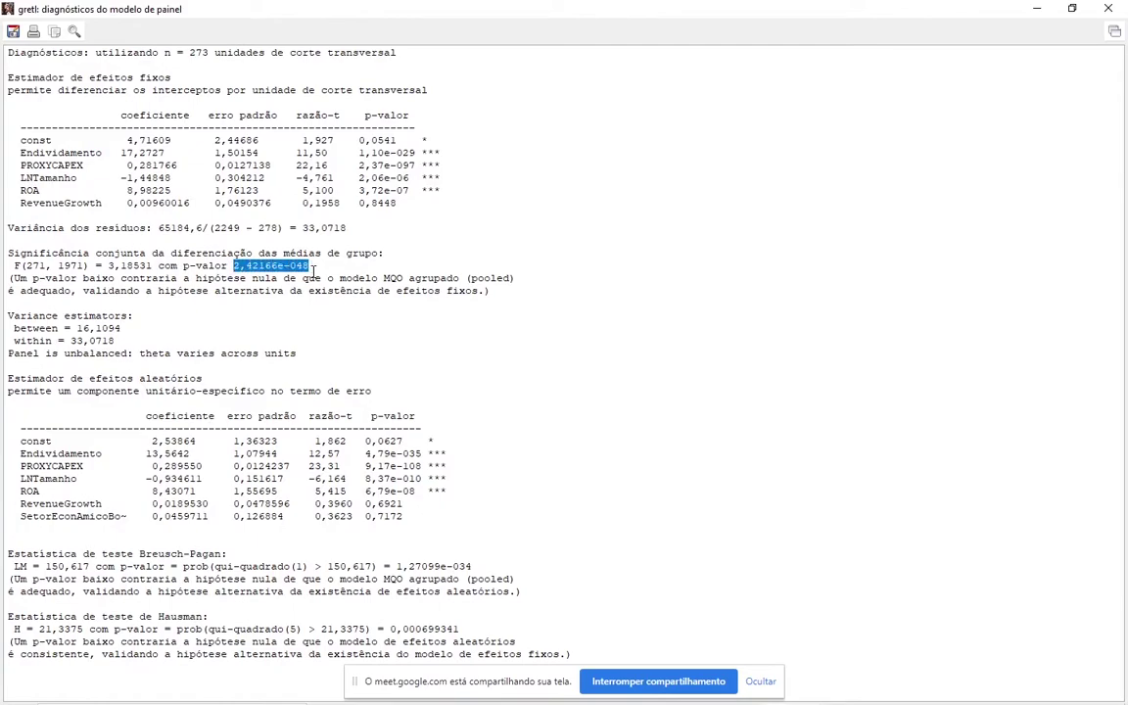
{"action": "left_click", "coordinate": [312, 266]}
{"action": "left_click_drag", "start_coordinate": [233, 266], "coordinate": [312, 265]}
{"action": "left_click_drag", "start_coordinate": [85, 291], "coordinate": [487, 291]}
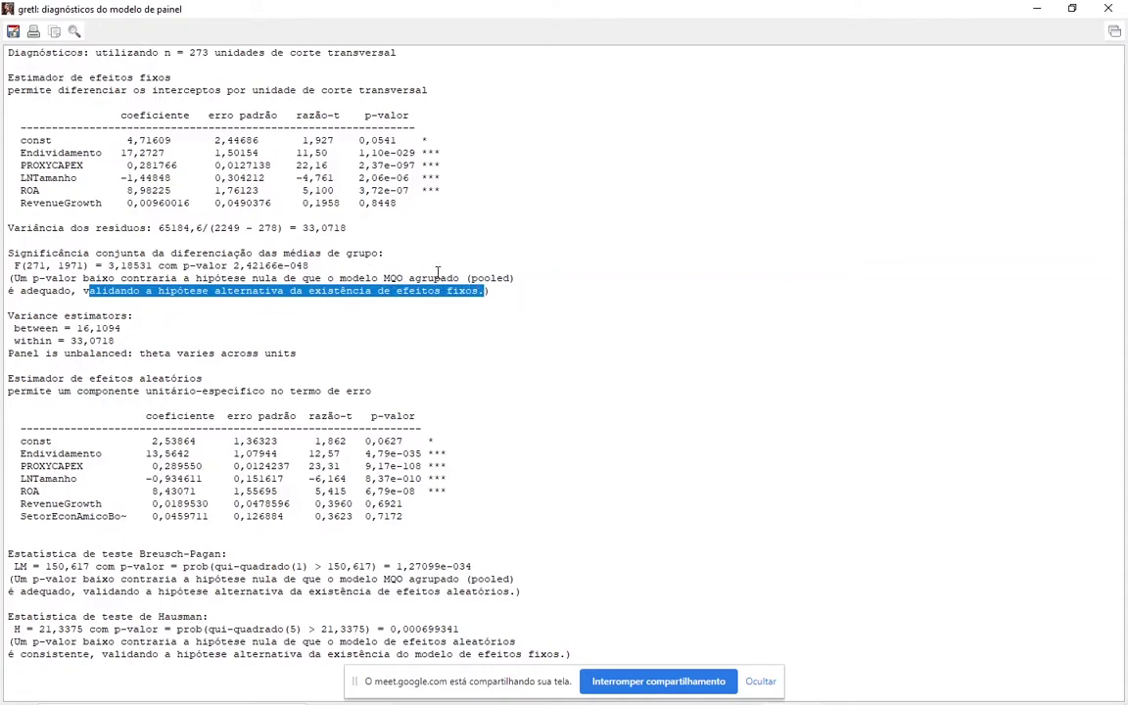
{"action": "left_click_drag", "start_coordinate": [338, 278], "coordinate": [517, 279]}
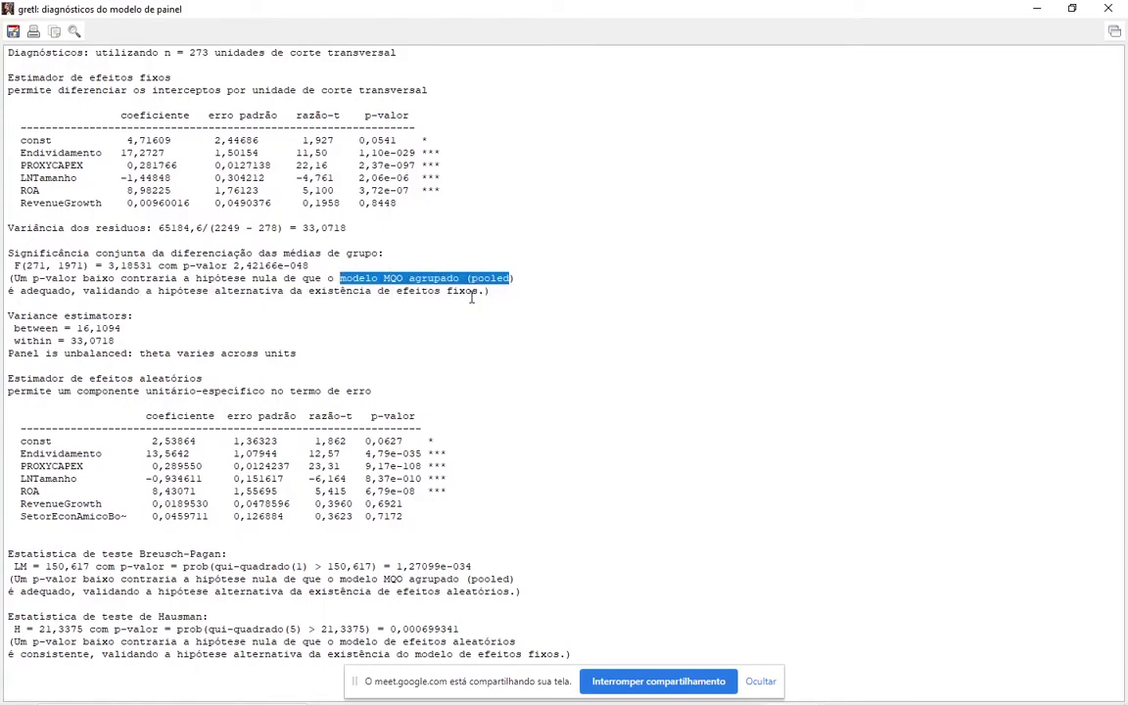
{"action": "left_click_drag", "start_coordinate": [158, 291], "coordinate": [480, 292]}
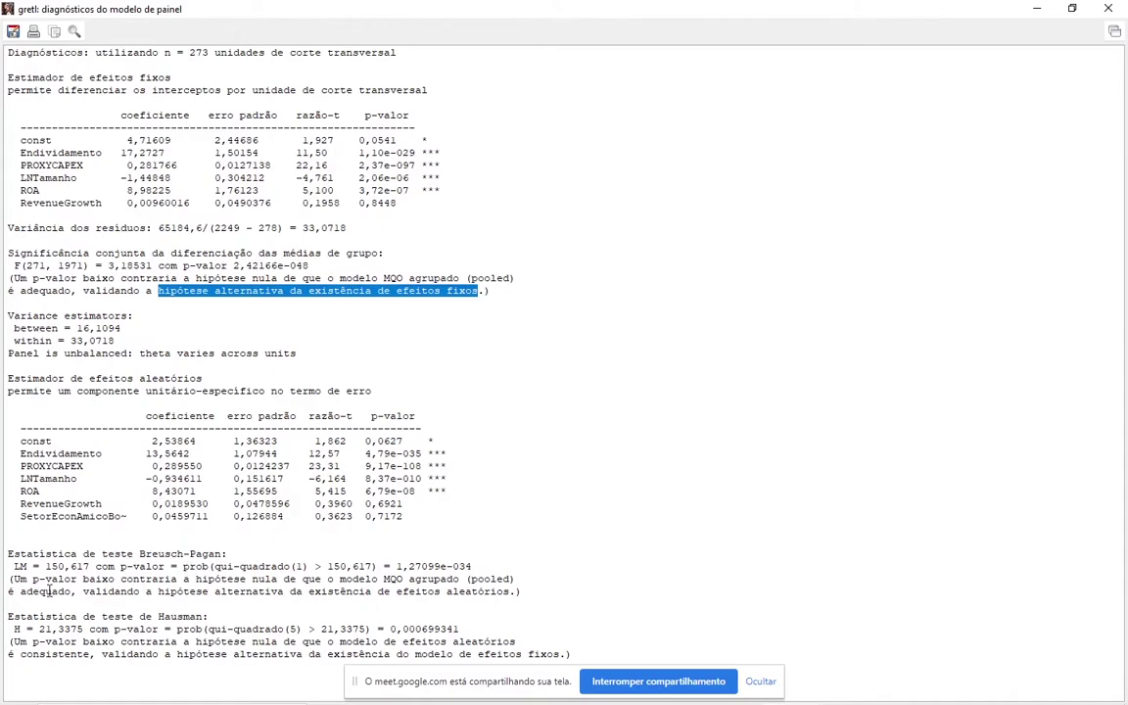
Examine the Breusch-Pagan and Hausman tests in the panel diagnostics, reading their p-values and the hypotheses on random and fixed effects
{"action": "left_click_drag", "start_coordinate": [393, 565], "coordinate": [473, 567]}
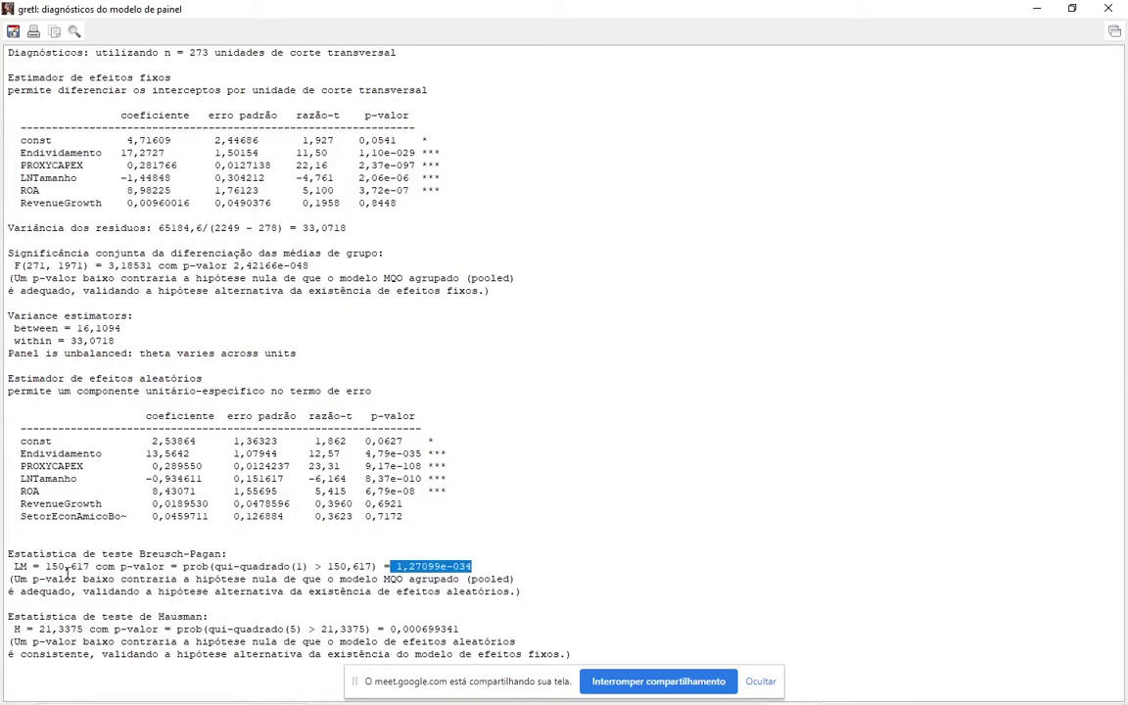
{"action": "left_click_drag", "start_coordinate": [15, 579], "coordinate": [538, 592]}
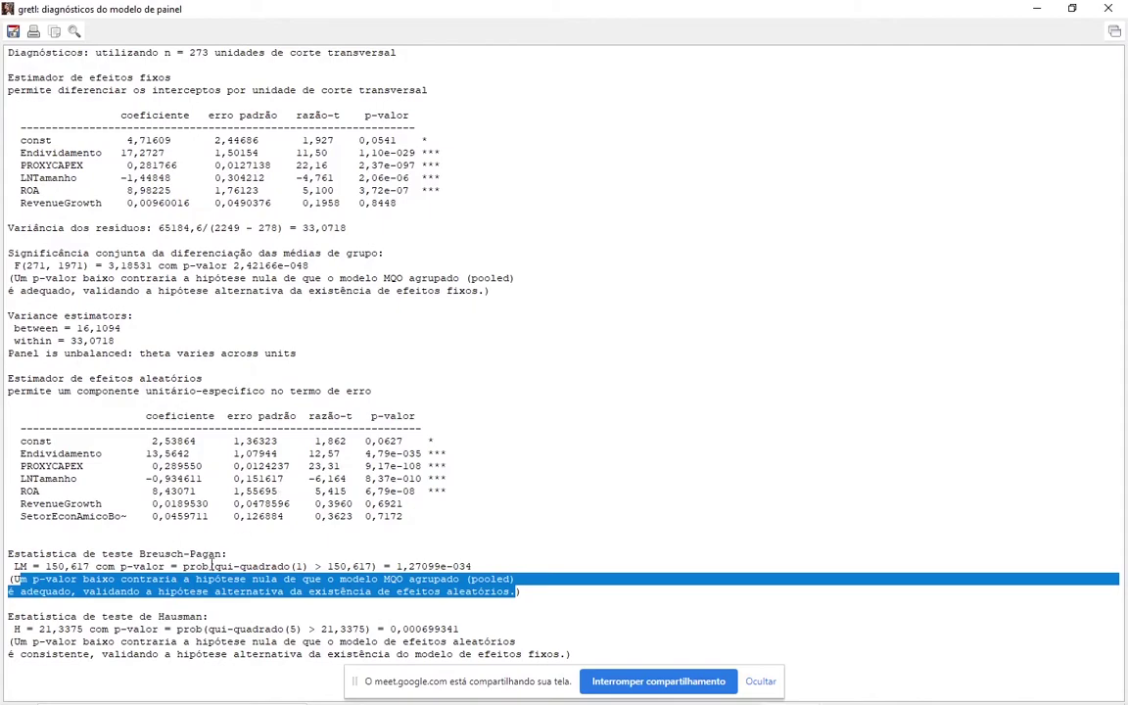
{"action": "left_click_drag", "start_coordinate": [7, 618], "coordinate": [206, 617]}
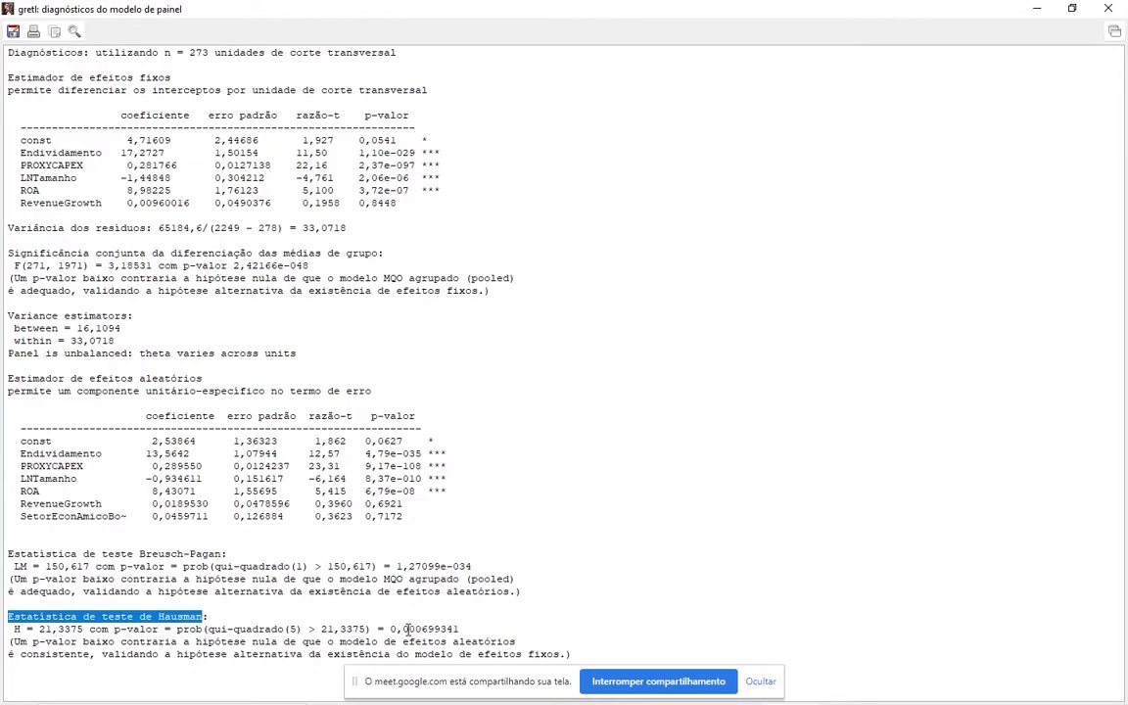
{"action": "left_click_drag", "start_coordinate": [390, 629], "coordinate": [460, 628]}
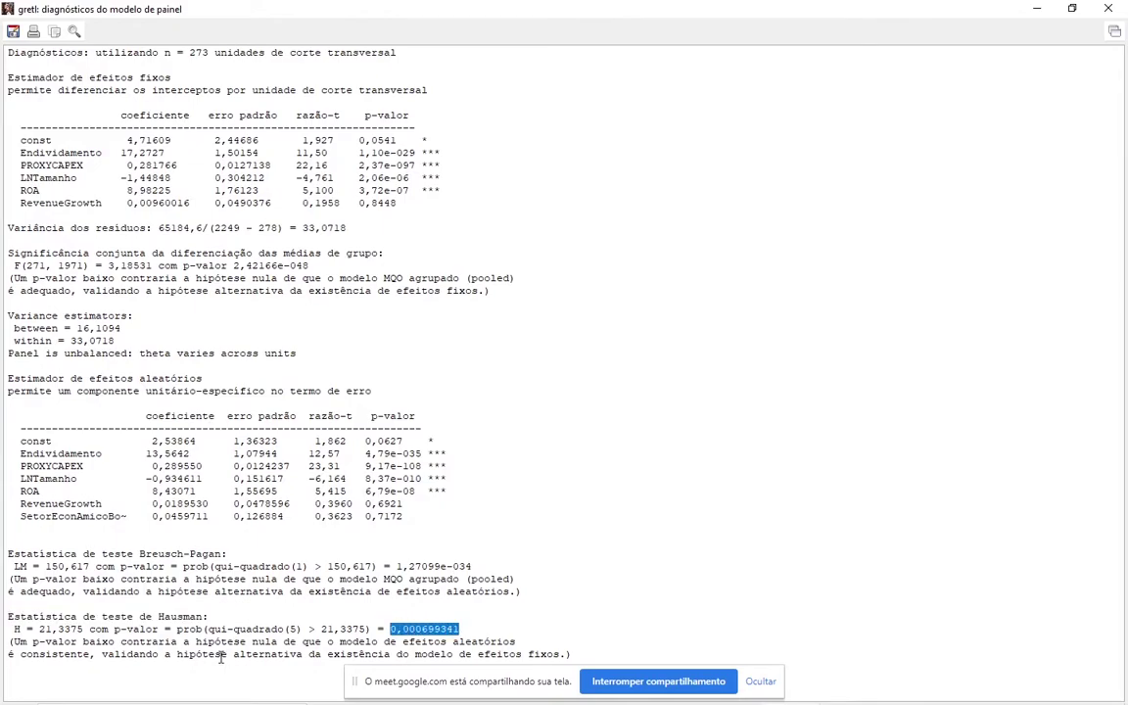
{"action": "left_click_drag", "start_coordinate": [102, 654], "coordinate": [568, 654]}
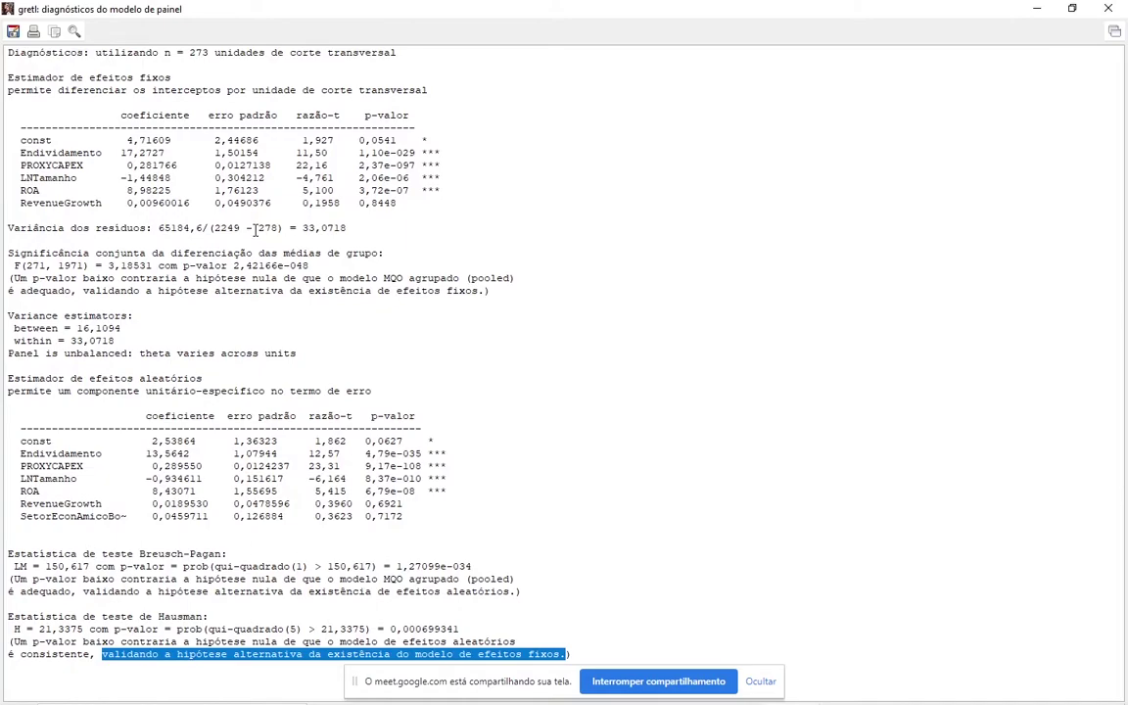
Close the diagnostics, minimize the pooled model, and estimate a fixed-effects panel model of Markettobook with the existing regressors, maximizing its output
{"action": "left_click", "coordinate": [1107, 8]}
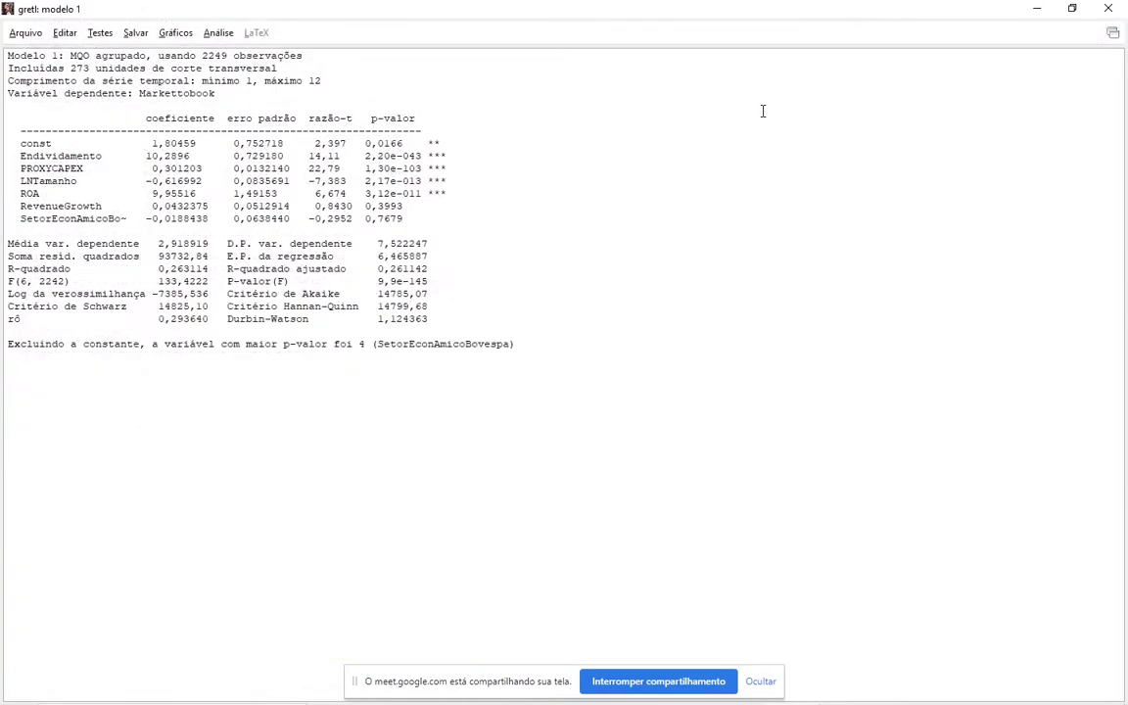
{"action": "left_click", "coordinate": [1037, 7]}
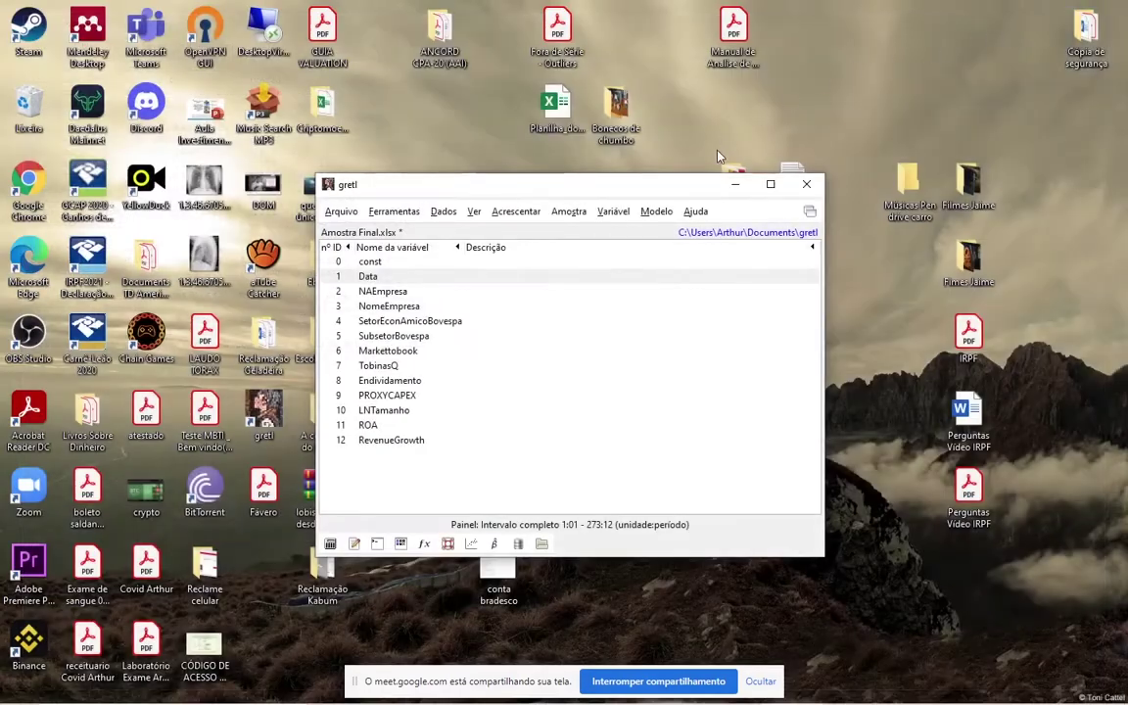
{"action": "left_click", "coordinate": [657, 213]}
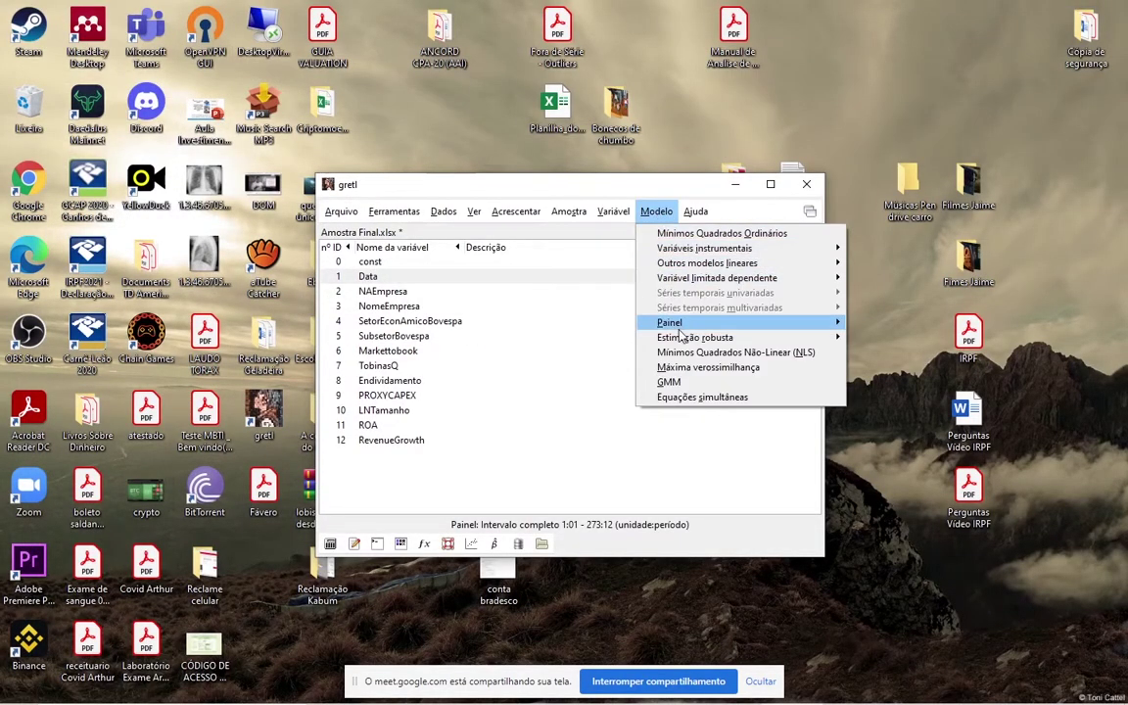
{"action": "mouse_move", "coordinate": [697, 326]}
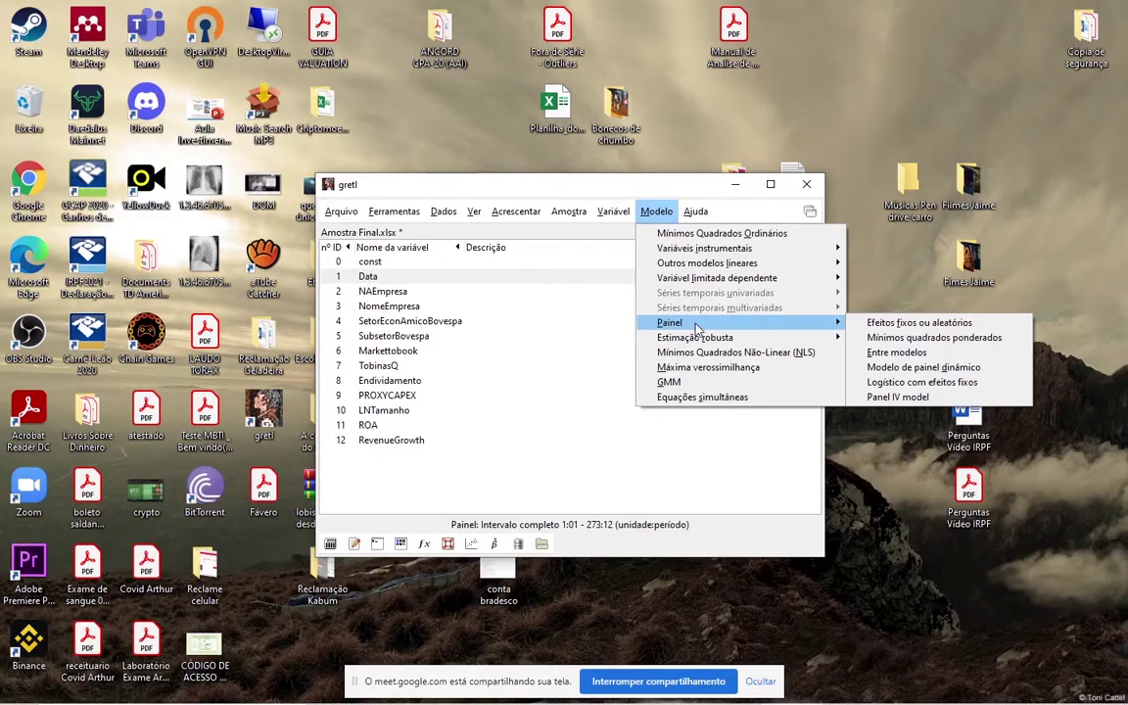
{"action": "left_click", "coordinate": [879, 325]}
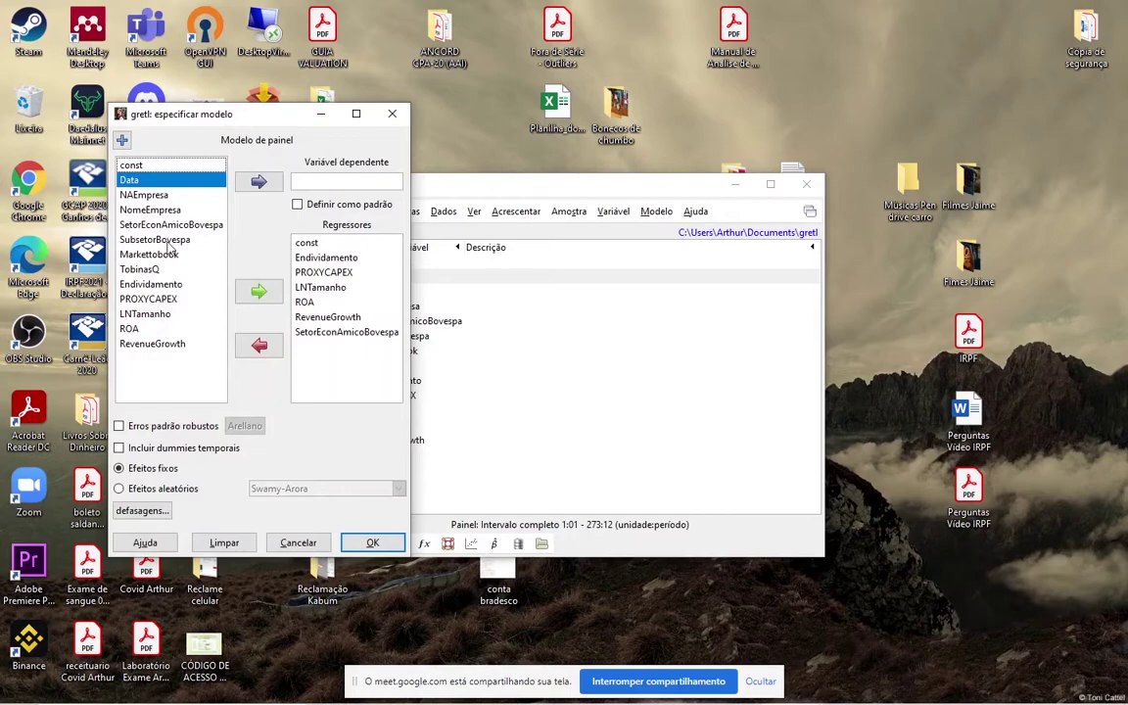
{"action": "left_click", "coordinate": [172, 254]}
{"action": "left_click", "coordinate": [258, 183]}
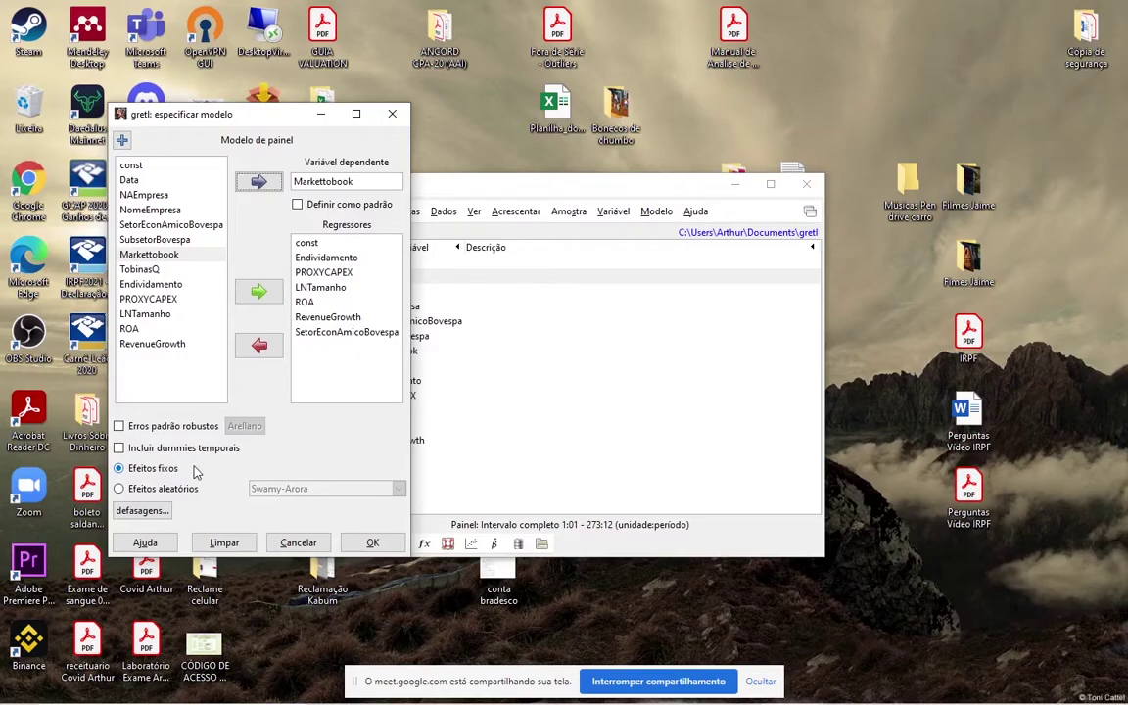
{"action": "left_click", "coordinate": [383, 543]}
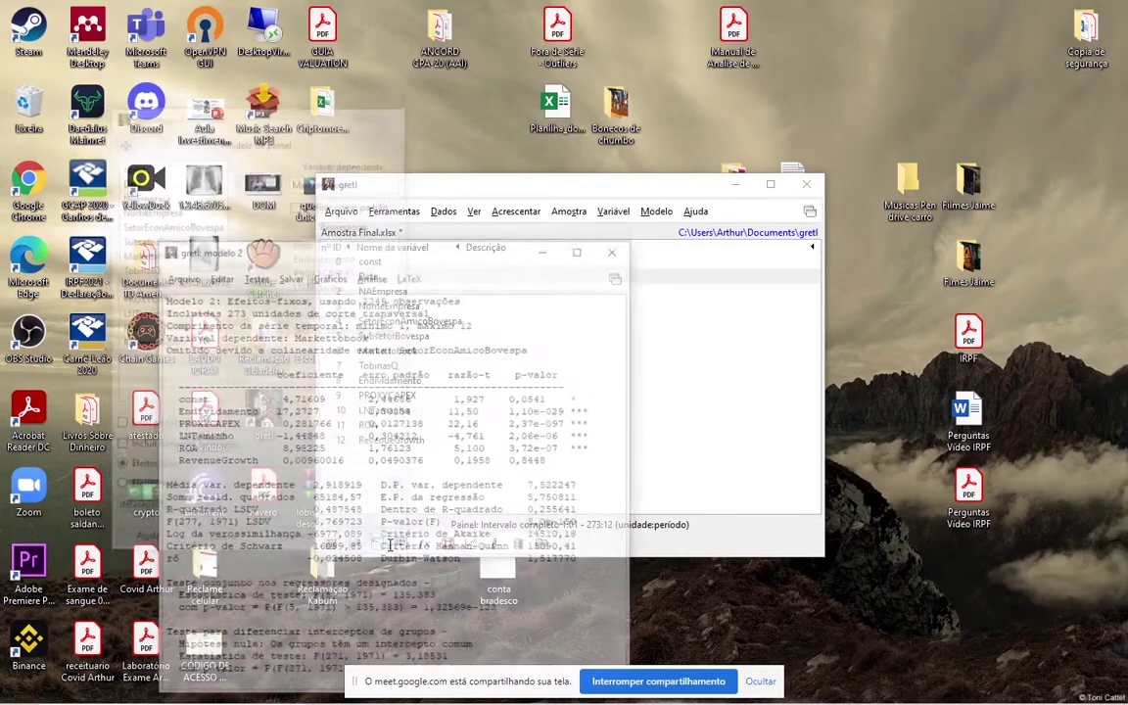
{"action": "left_click", "coordinate": [580, 249]}
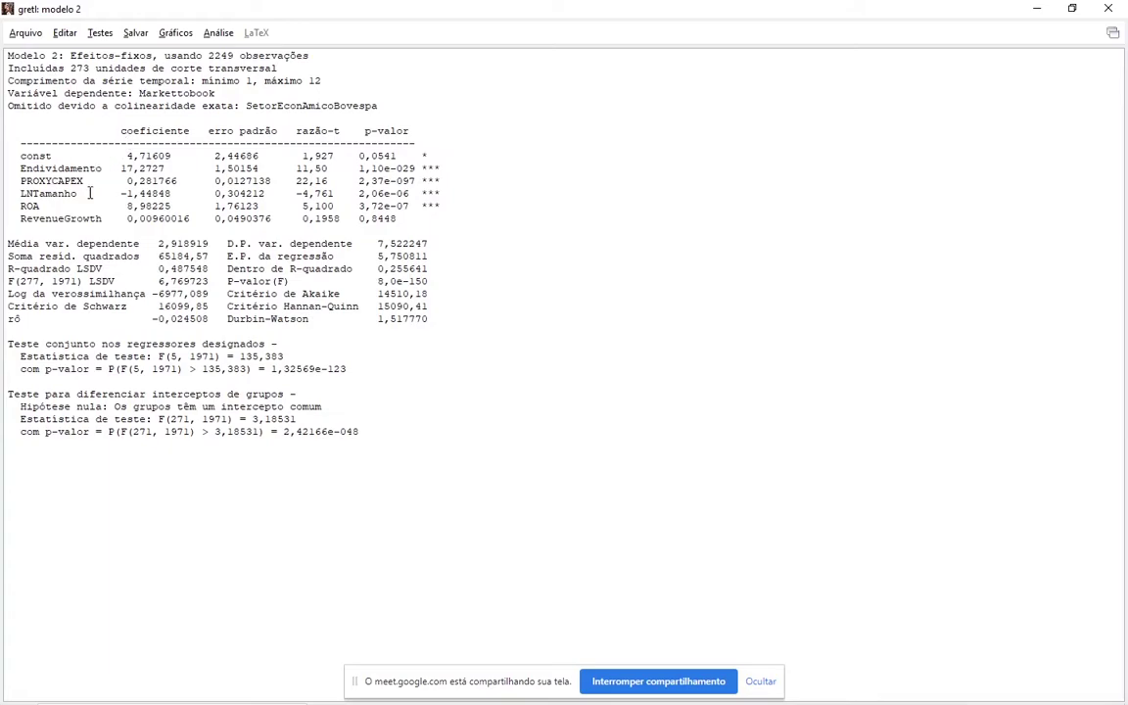
Examine the LSDV R-squared and the coefficients and significance of the regressors in the fixed-effects model output
{"action": "left_click_drag", "start_coordinate": [8, 270], "coordinate": [101, 268]}
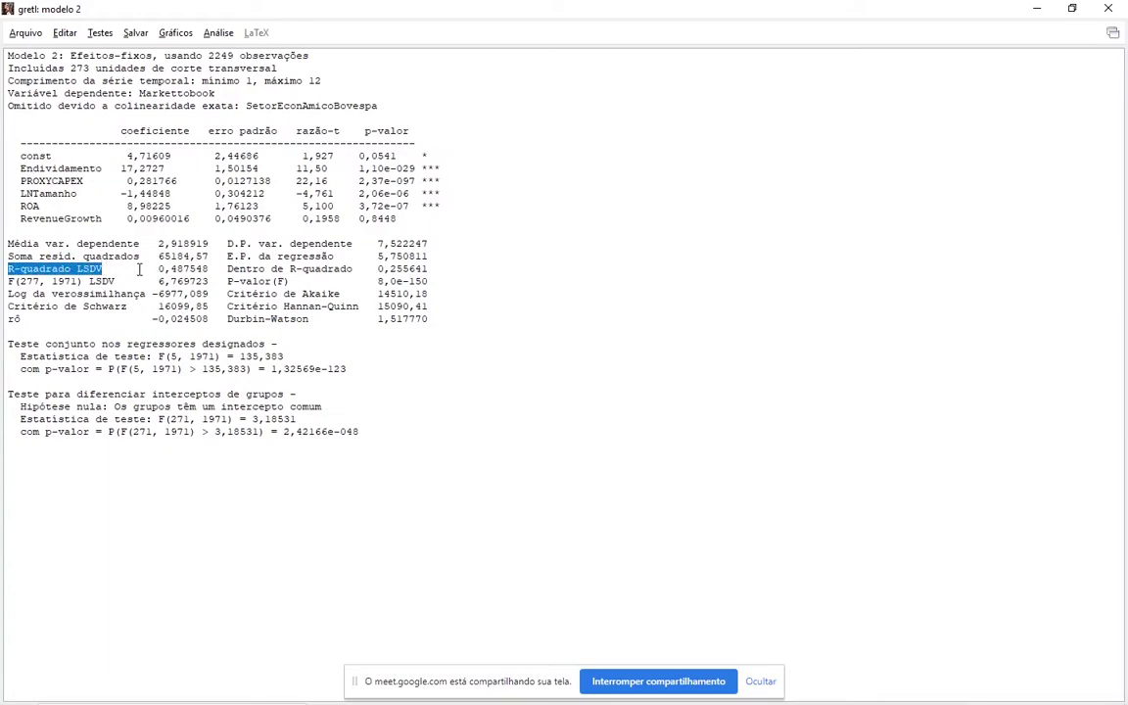
{"action": "left_click", "coordinate": [39, 256]}
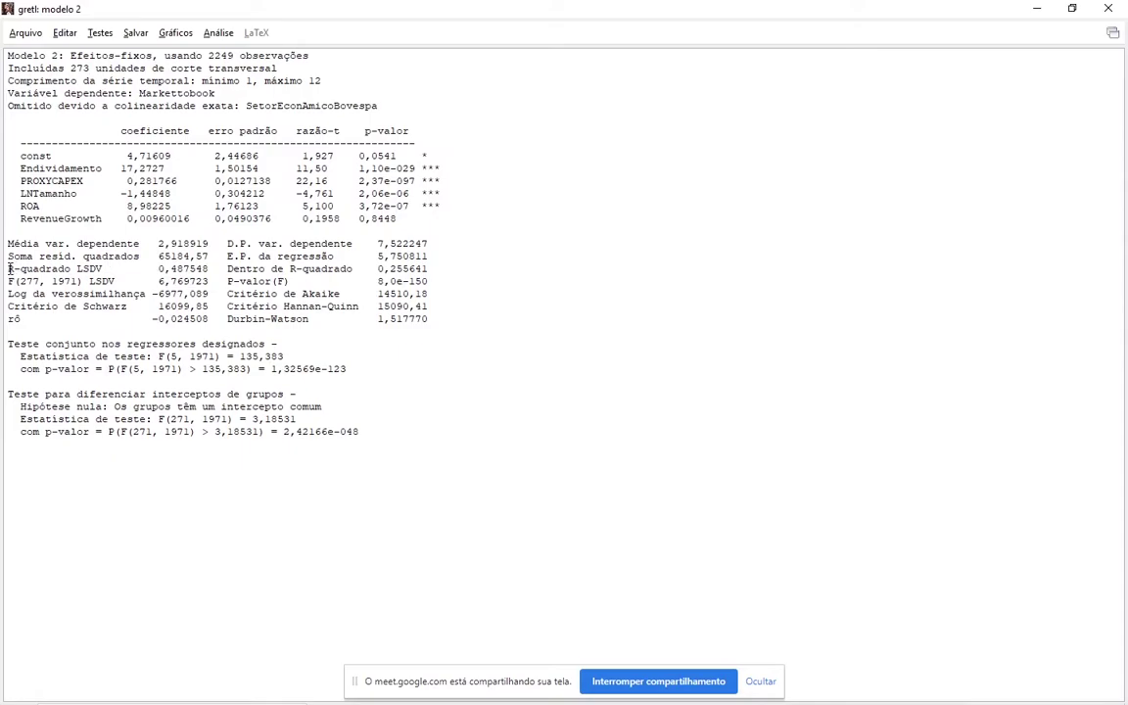
{"action": "left_click_drag", "start_coordinate": [10, 270], "coordinate": [101, 269]}
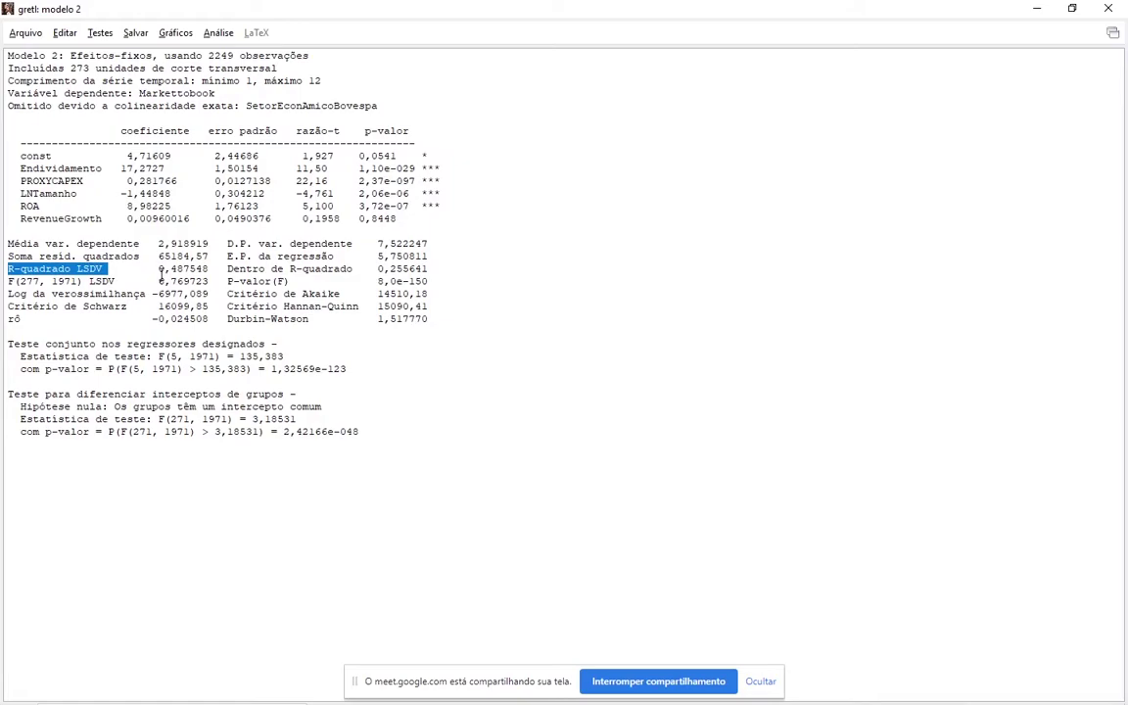
{"action": "left_click", "coordinate": [34, 272]}
{"action": "left_click_drag", "start_coordinate": [10, 269], "coordinate": [184, 269]}
{"action": "left_click", "coordinate": [159, 269]}
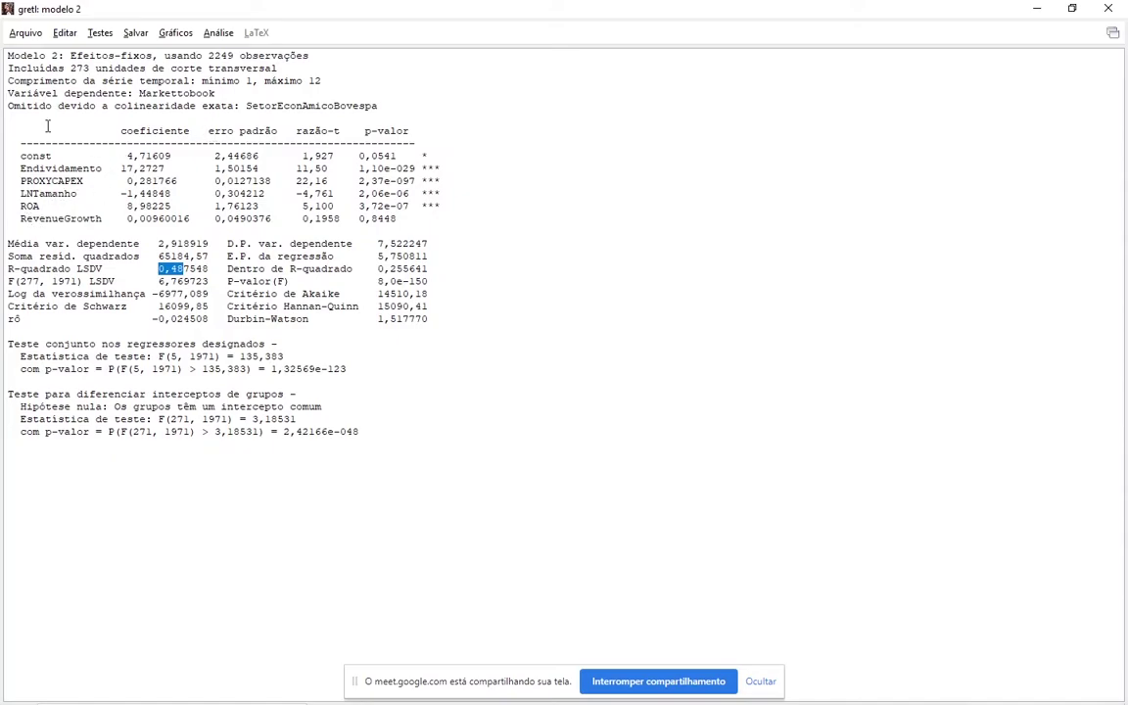
{"action": "left_click_drag", "start_coordinate": [14, 146], "coordinate": [440, 219]}
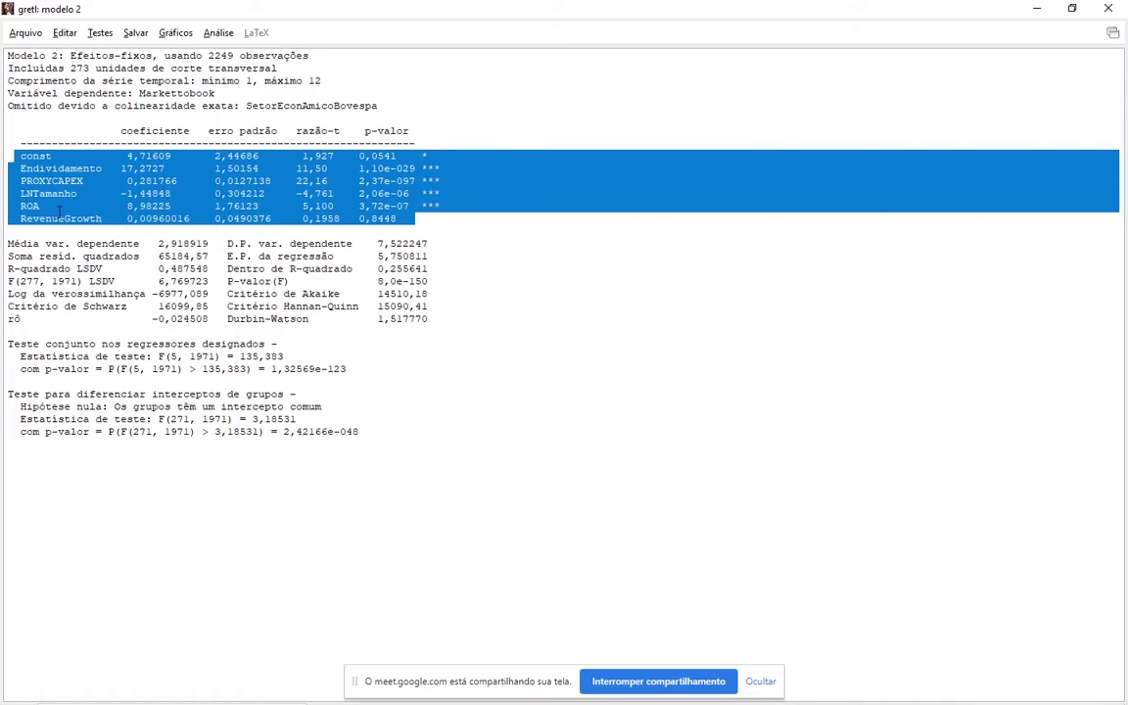
{"action": "left_click", "coordinate": [26, 196]}
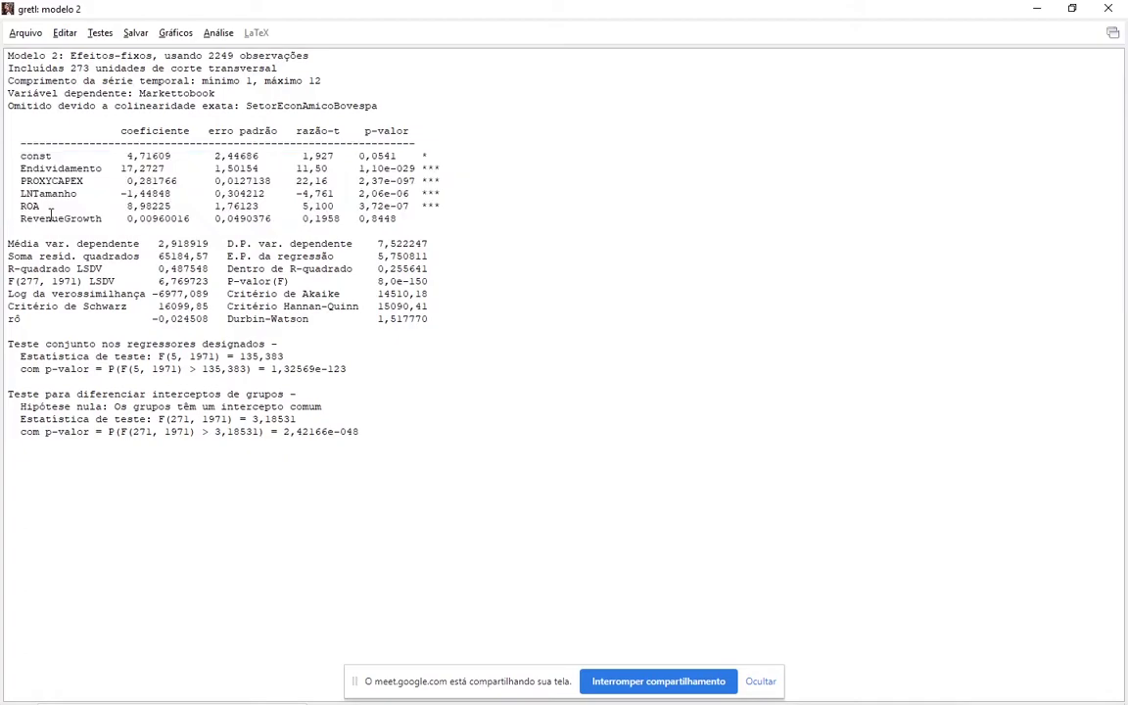